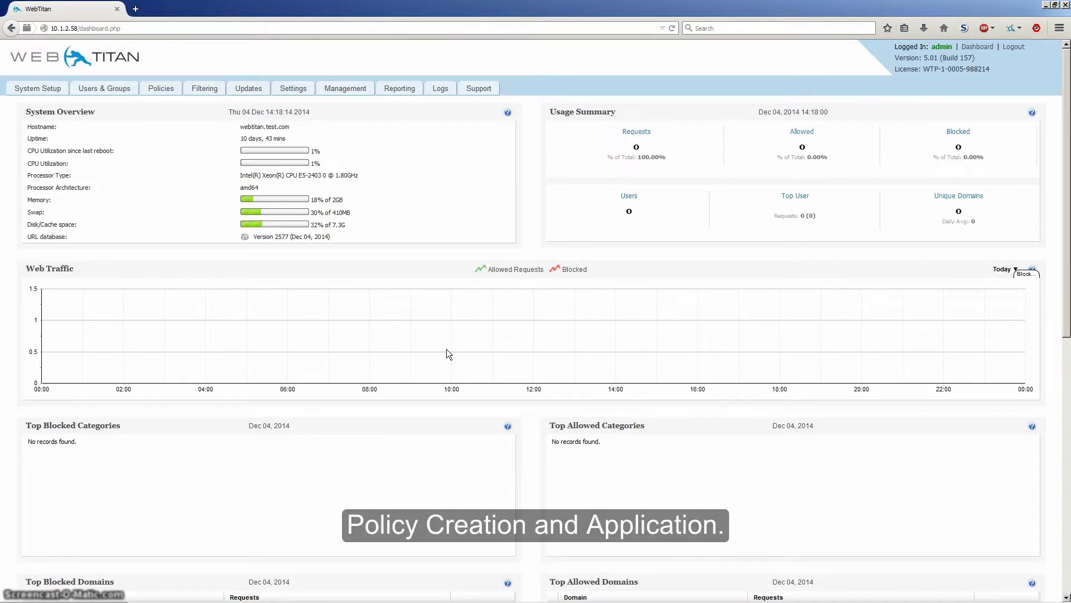
Open Policies Global Settings to see most restrictive policy application and the YouTube for Schools ID
{"action": "left_click", "coordinate": [163, 95]}
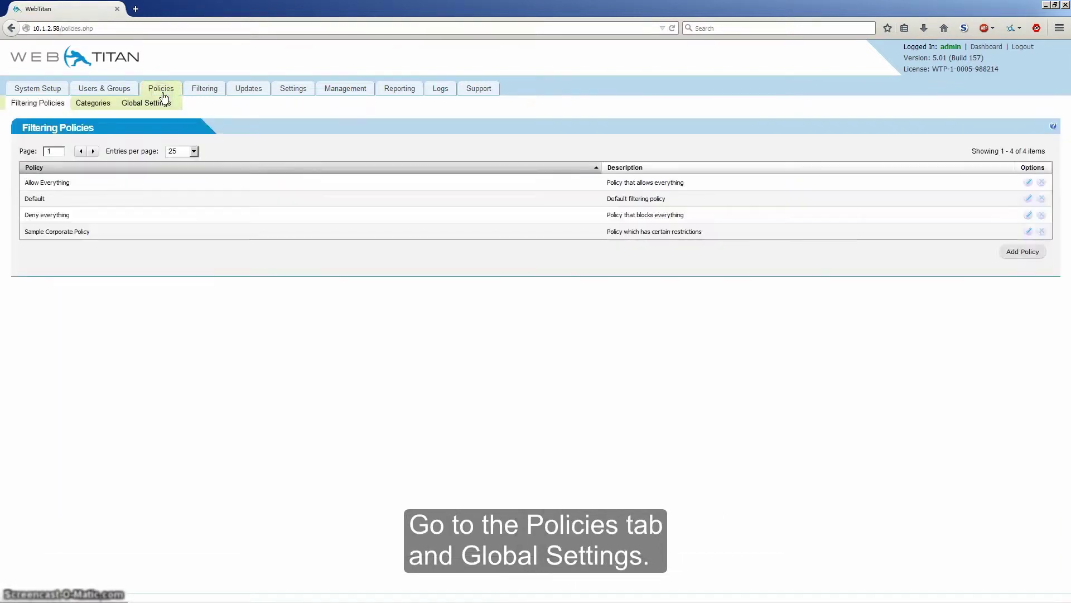
{"action": "left_click", "coordinate": [150, 104]}
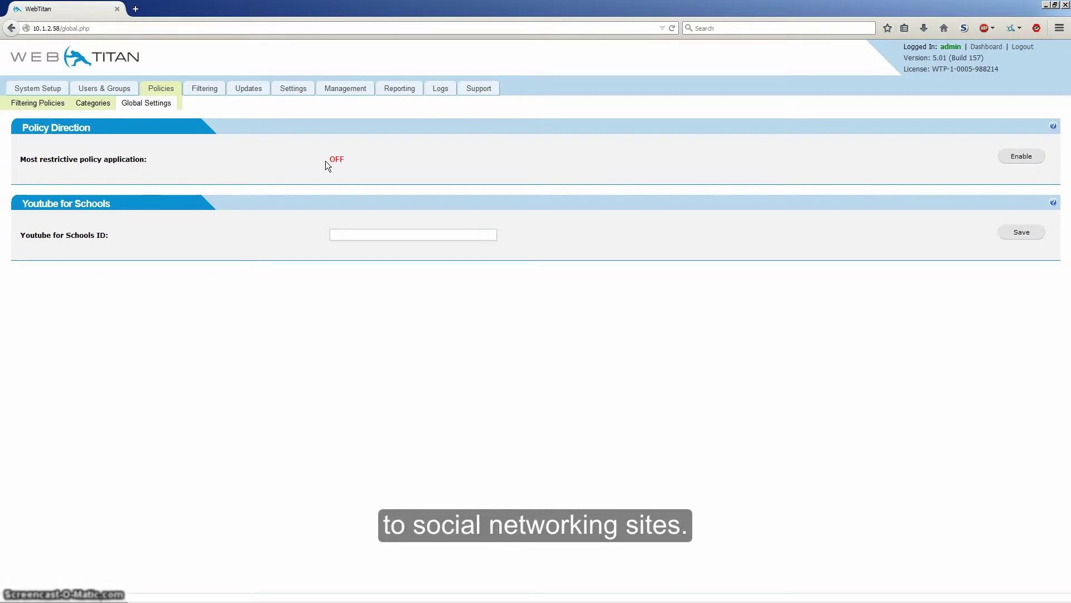
Show the Filtering Policies list: Allow Everything, Default, Deny everything and Sample Corporate Policy
{"action": "left_click", "coordinate": [44, 105]}
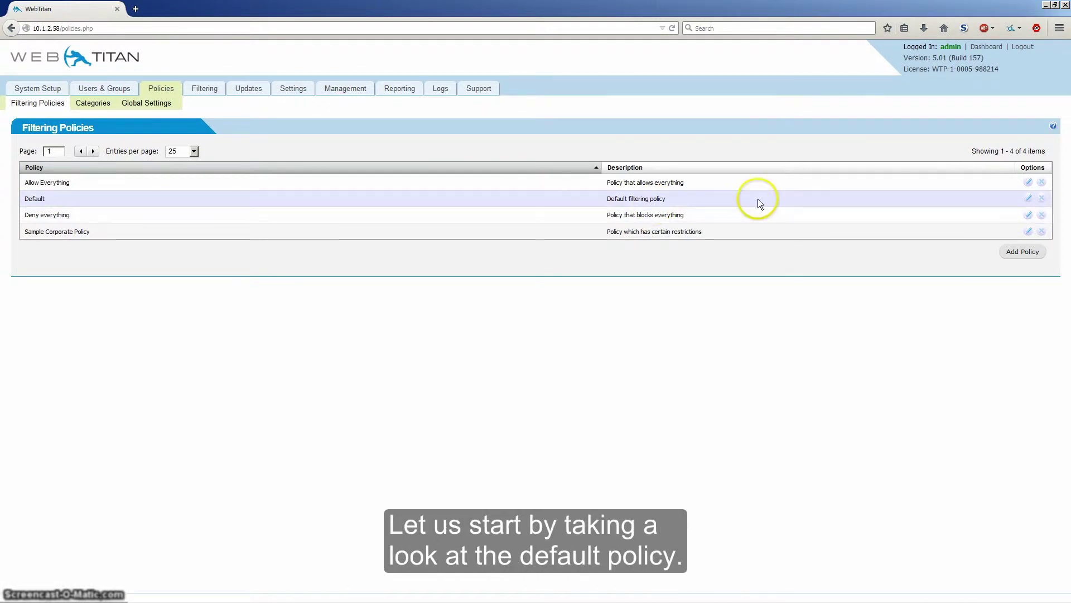
Start adding a new non-working period to the Default policy
{"action": "left_click", "coordinate": [1026, 199]}
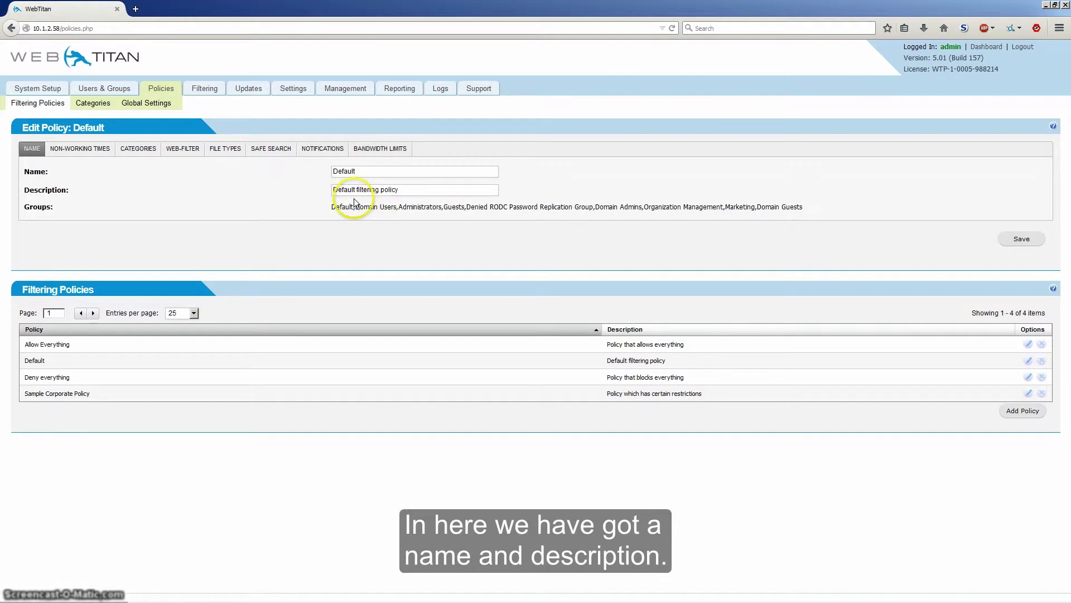
{"action": "left_click", "coordinate": [72, 148]}
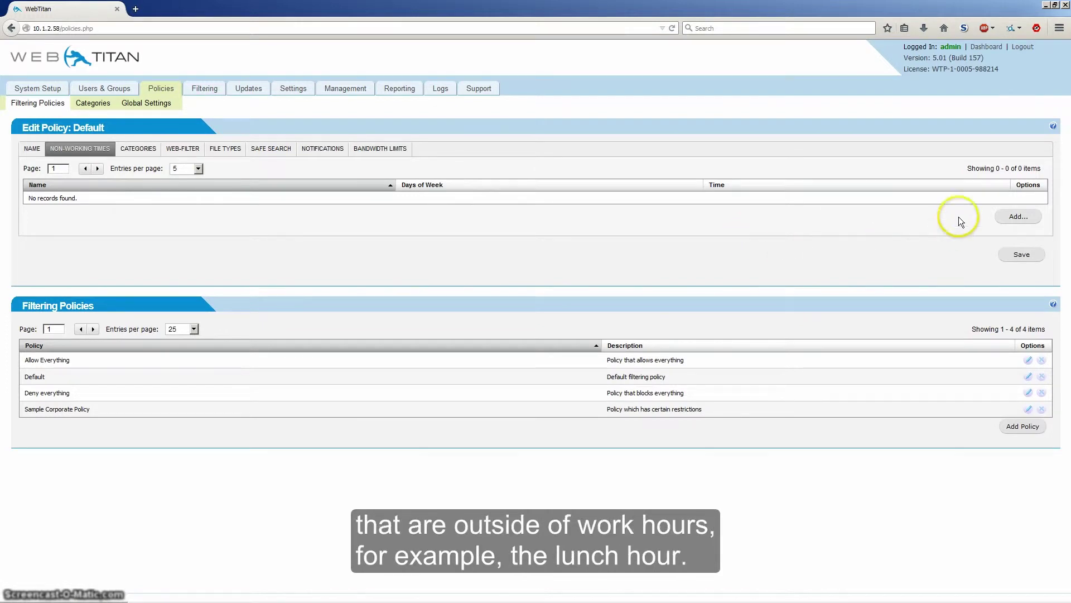
{"action": "left_click", "coordinate": [1014, 221]}
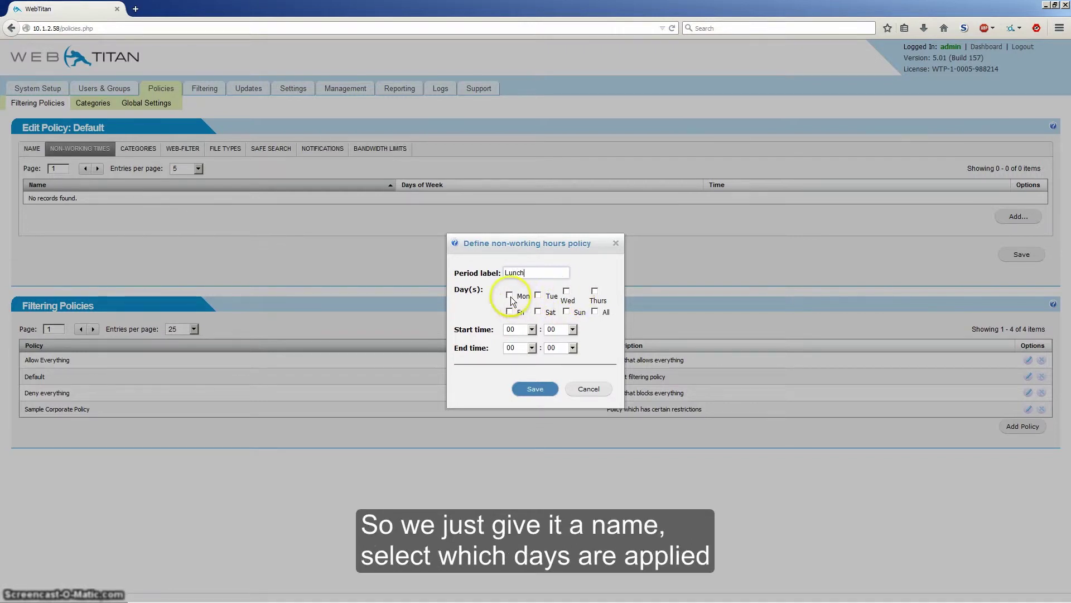
Set the Lunch period to Monday–Friday, 13:00 to 14:00, and save it
{"action": "left_click", "coordinate": [510, 295]}
{"action": "left_click", "coordinate": [538, 295]}
{"action": "left_click", "coordinate": [566, 292]}
{"action": "left_click", "coordinate": [595, 291]}
{"action": "left_click", "coordinate": [509, 311]}
{"action": "left_click", "coordinate": [532, 329]}
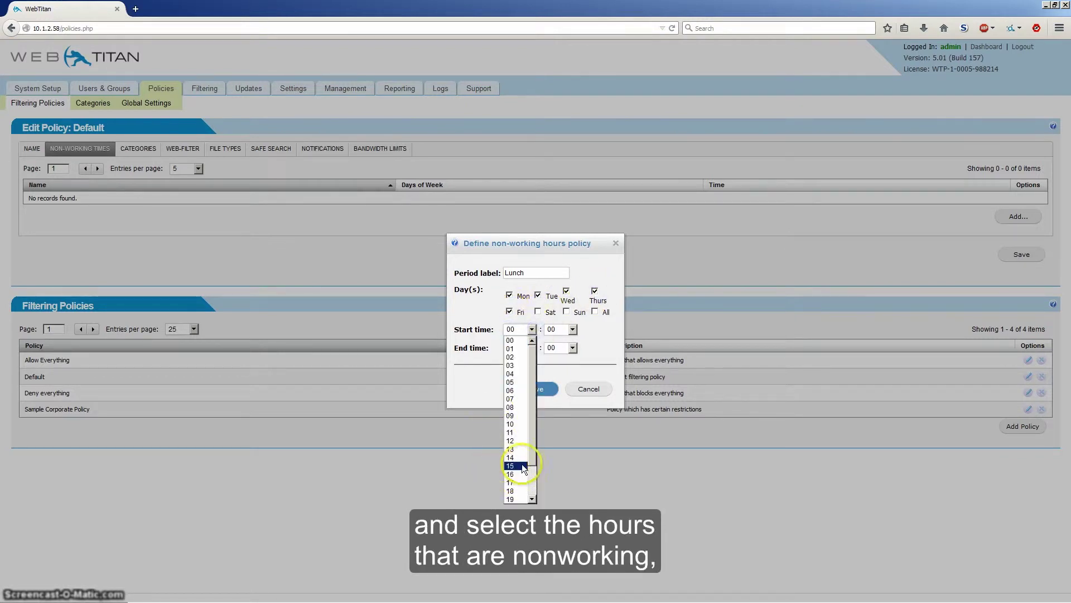
{"action": "left_click", "coordinate": [515, 450]}
{"action": "left_click", "coordinate": [531, 348]}
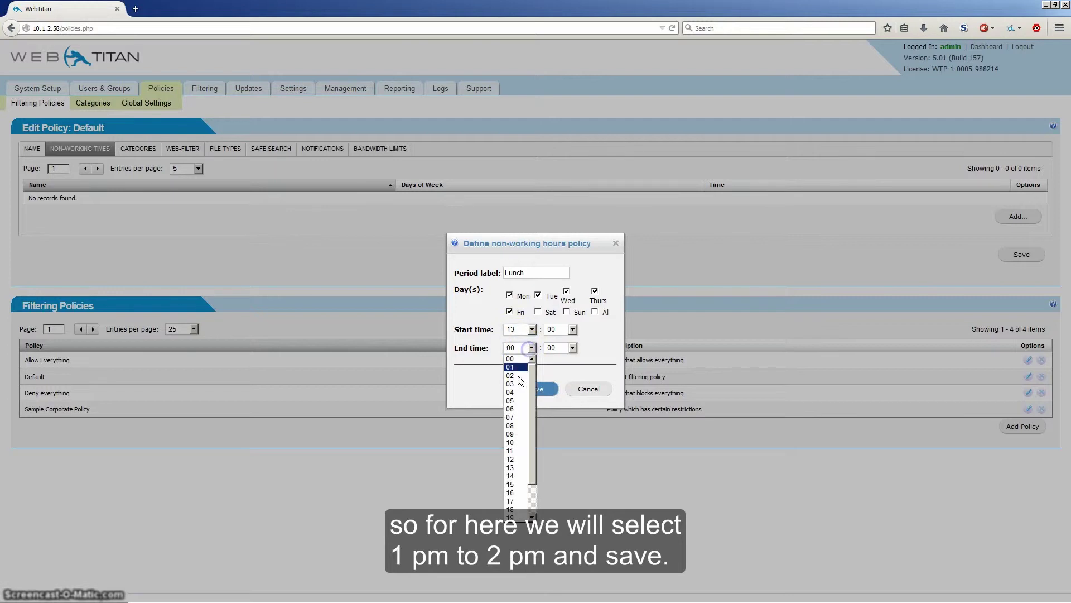
{"action": "left_click", "coordinate": [510, 475]}
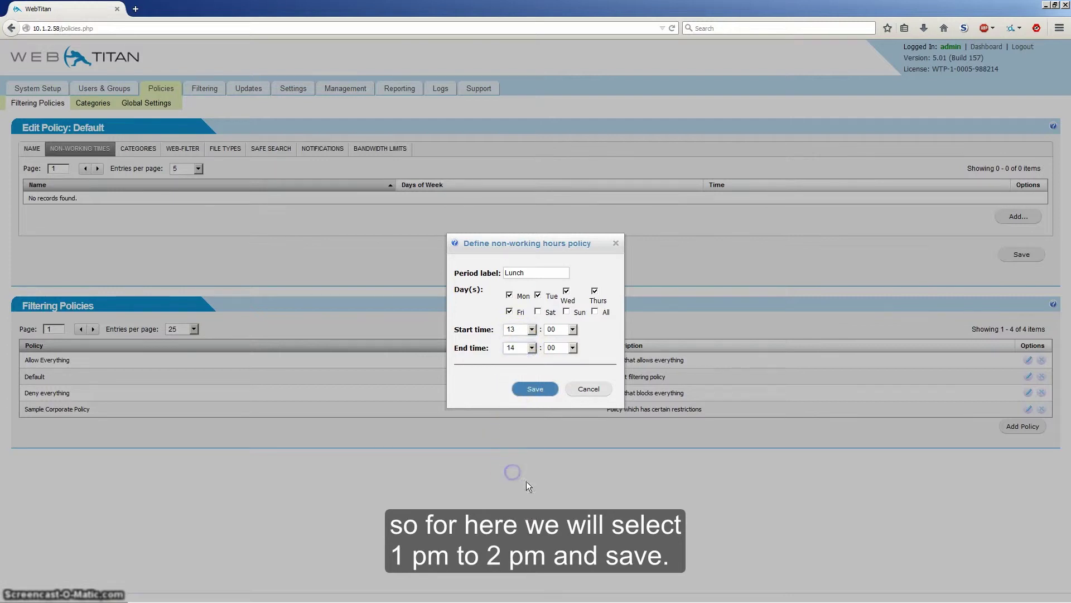
{"action": "left_click", "coordinate": [536, 389]}
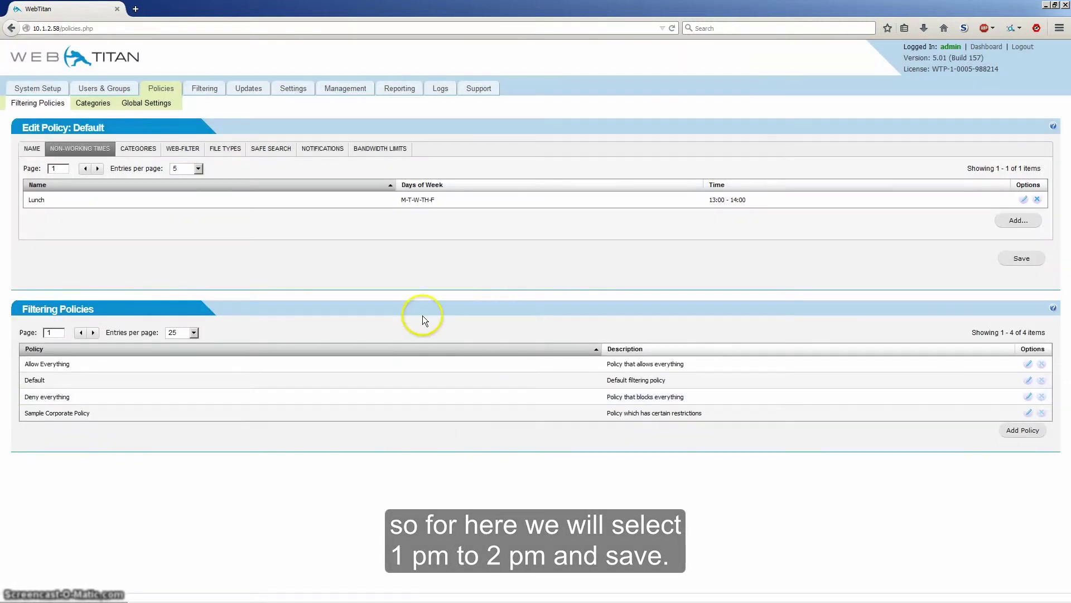
Bring up and browse the Default policy's web categories list
{"action": "left_click", "coordinate": [138, 149]}
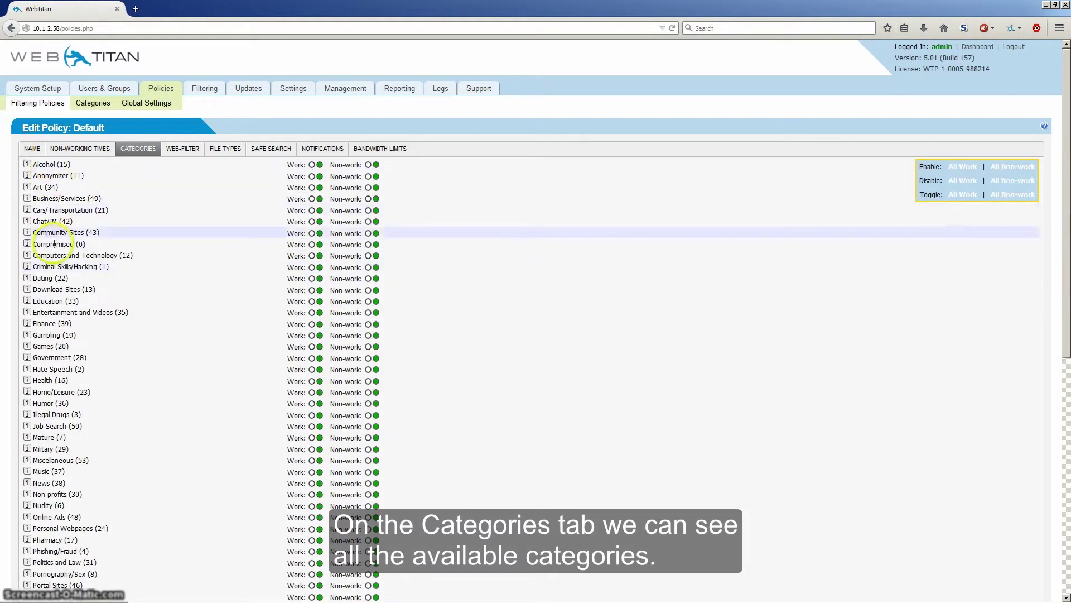
{"action": "scroll", "coordinate": [82, 447], "scroll_direction": "down", "scroll_amount": 5}
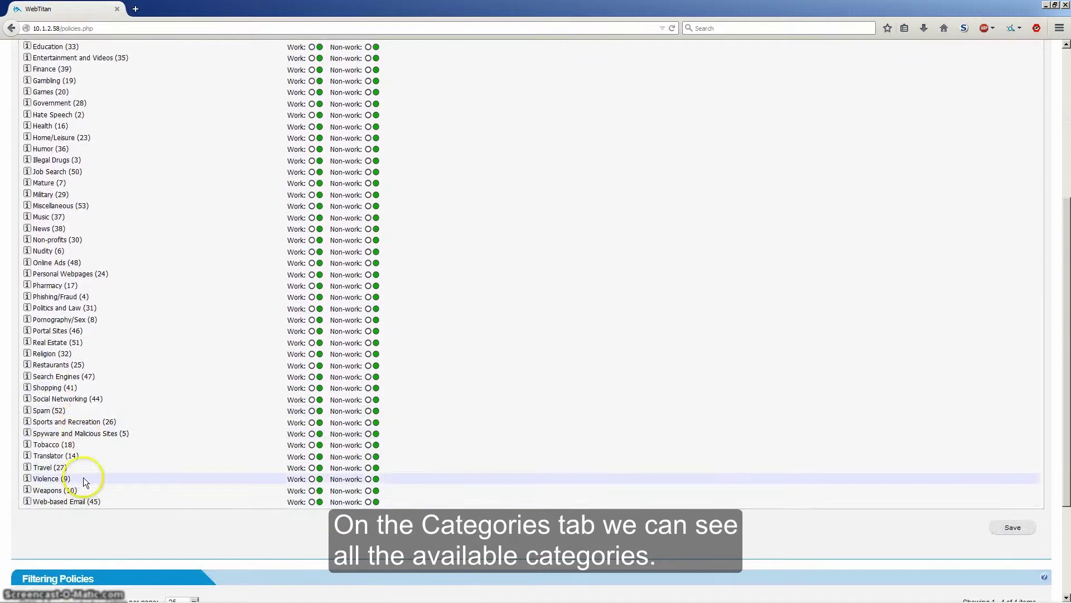
{"action": "scroll", "coordinate": [84, 457], "scroll_direction": "up", "scroll_amount": 5}
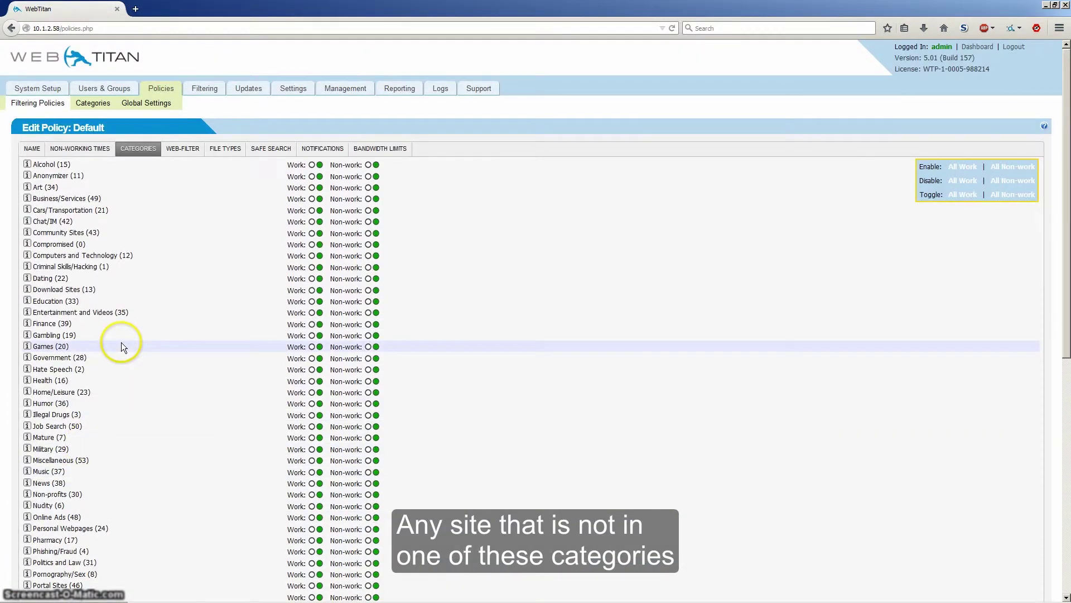
{"action": "left_click", "coordinate": [152, 330]}
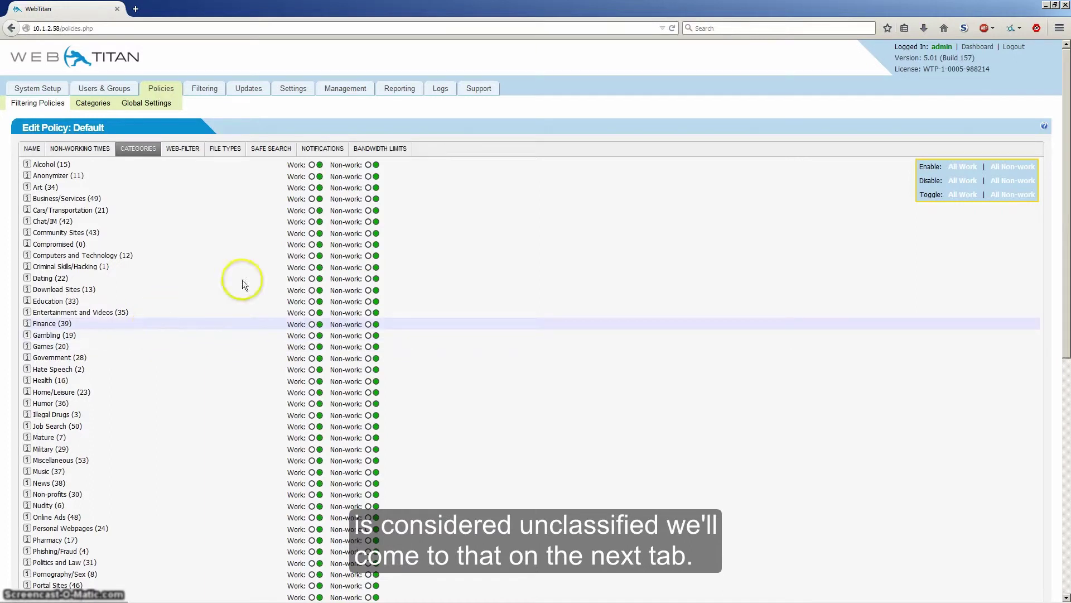
{"action": "left_click", "coordinate": [303, 174]}
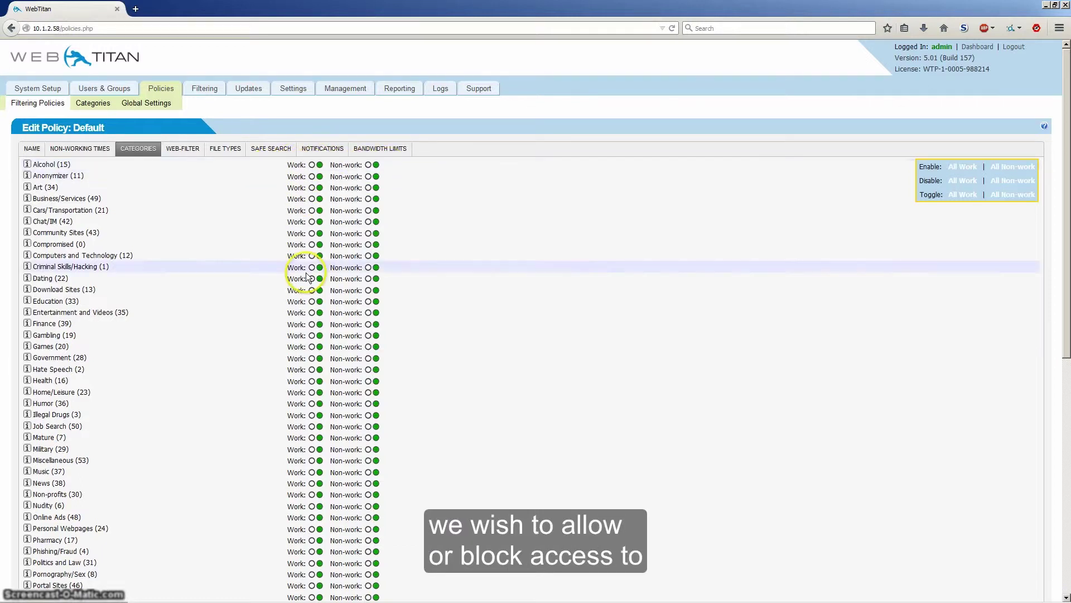
{"action": "left_click", "coordinate": [374, 328]}
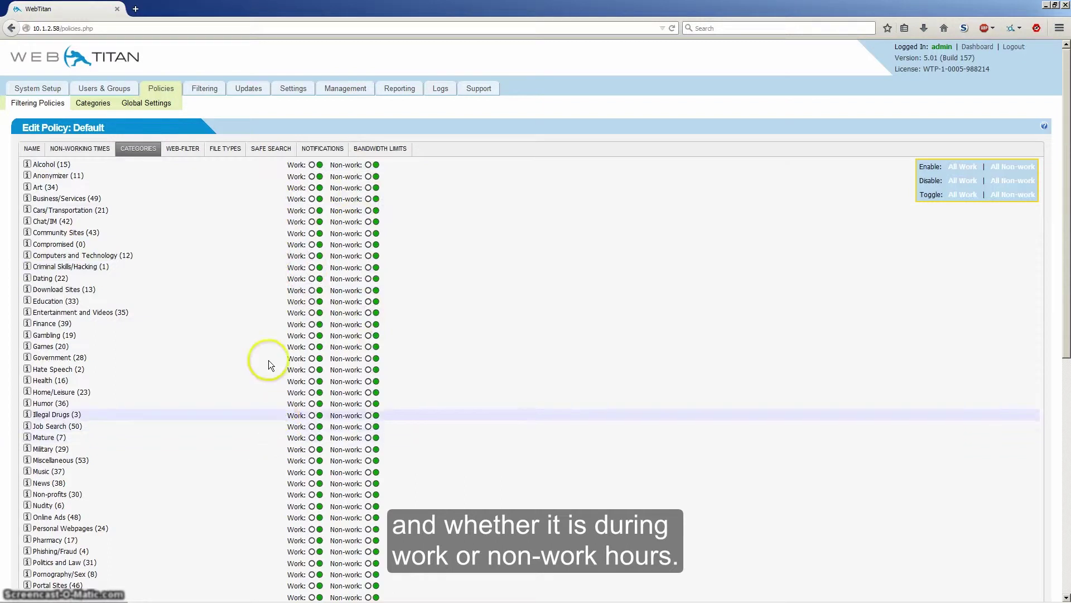
Block Alcohol during work hours and Anonymizer during both work and non-work hours
{"action": "left_click", "coordinate": [312, 165]}
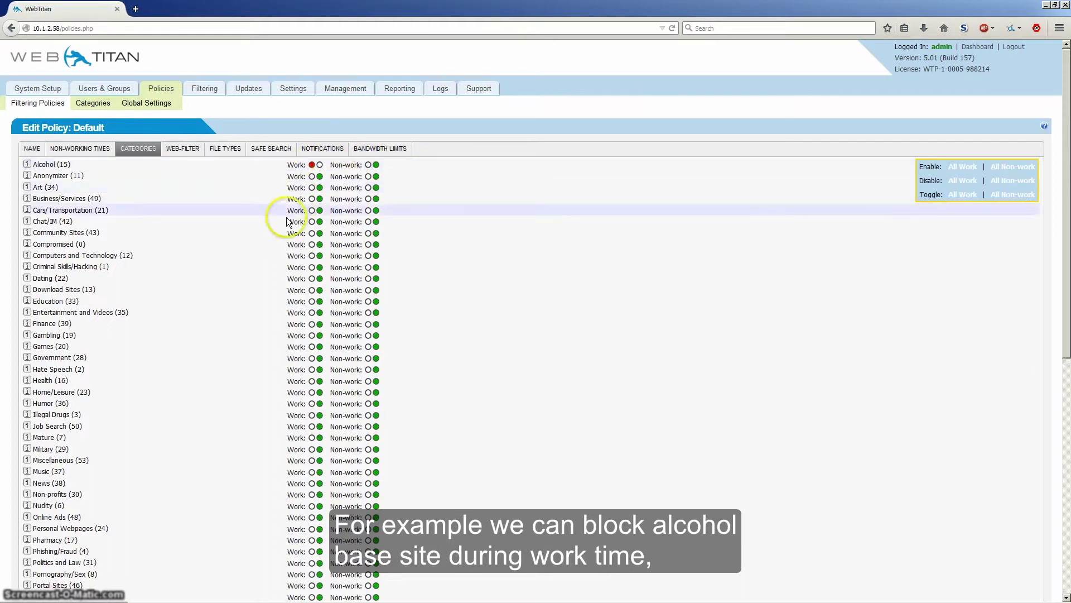
{"action": "left_click", "coordinate": [311, 177]}
{"action": "left_click", "coordinate": [368, 176]}
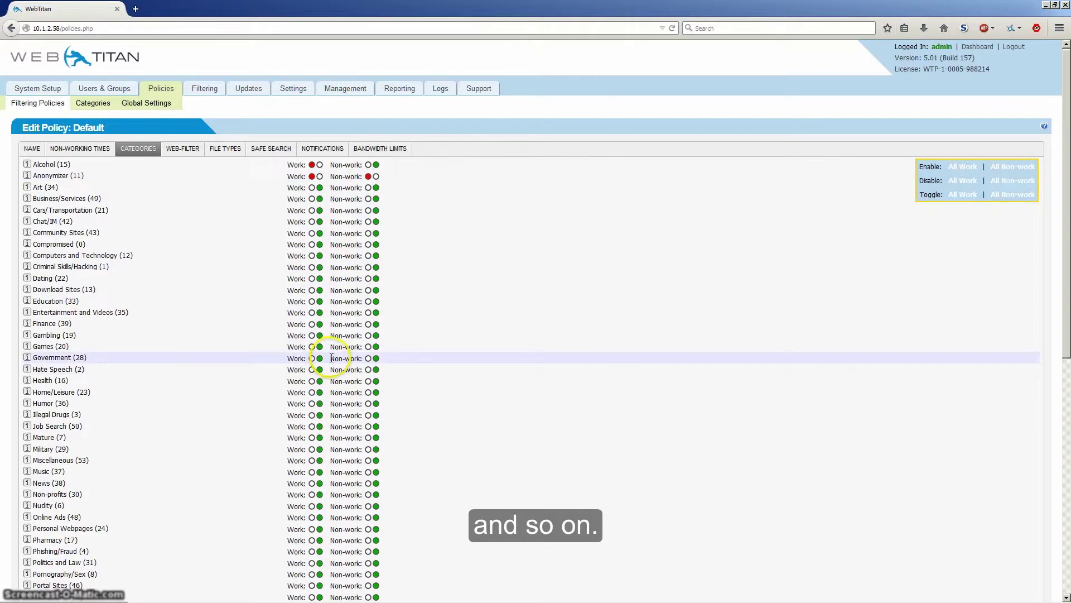
{"action": "scroll", "coordinate": [262, 374], "scroll_direction": "down", "scroll_amount": 3}
{"action": "scroll", "coordinate": [264, 380], "scroll_direction": "down", "scroll_amount": 2}
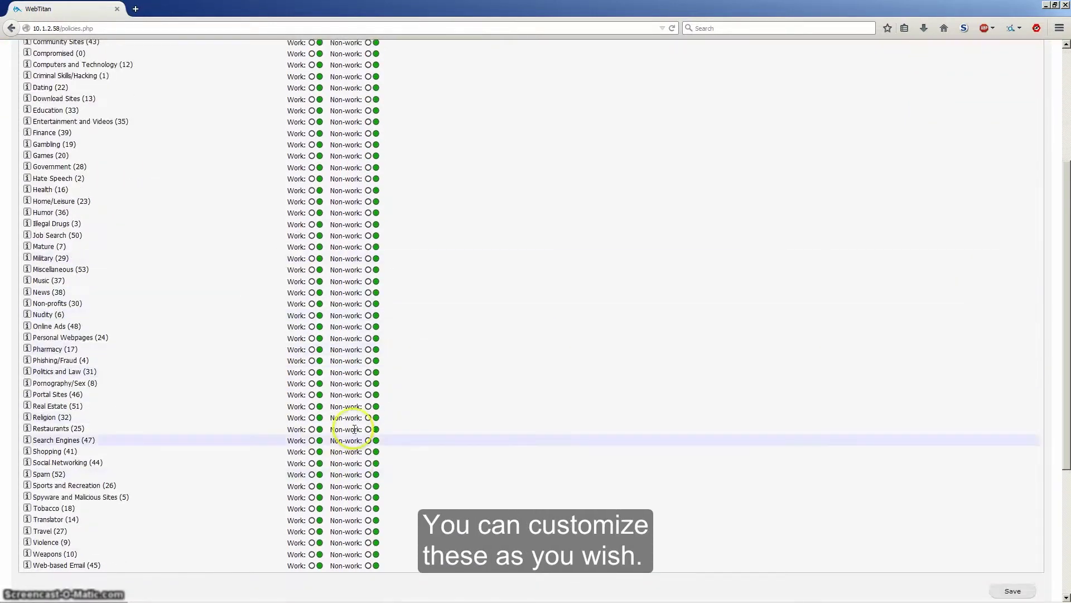
{"action": "scroll", "coordinate": [299, 394], "scroll_direction": "down", "scroll_amount": 5}
{"action": "scroll", "coordinate": [416, 306], "scroll_direction": "up", "scroll_amount": 10}
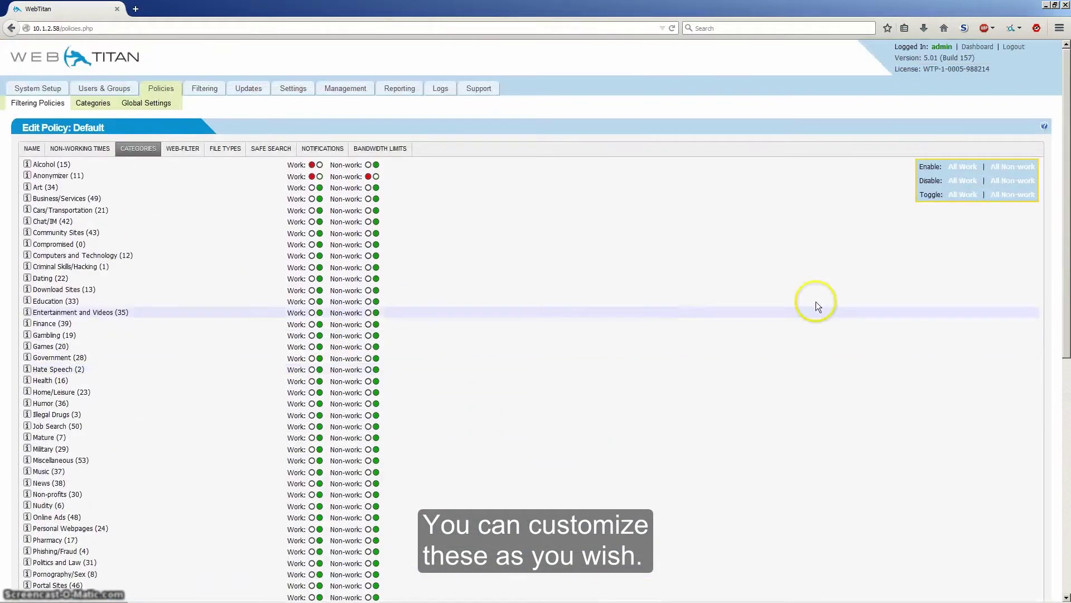
Review the Default policy's Web-Filter options, including Block Internet Access and Block all URLs
{"action": "left_click", "coordinate": [187, 153]}
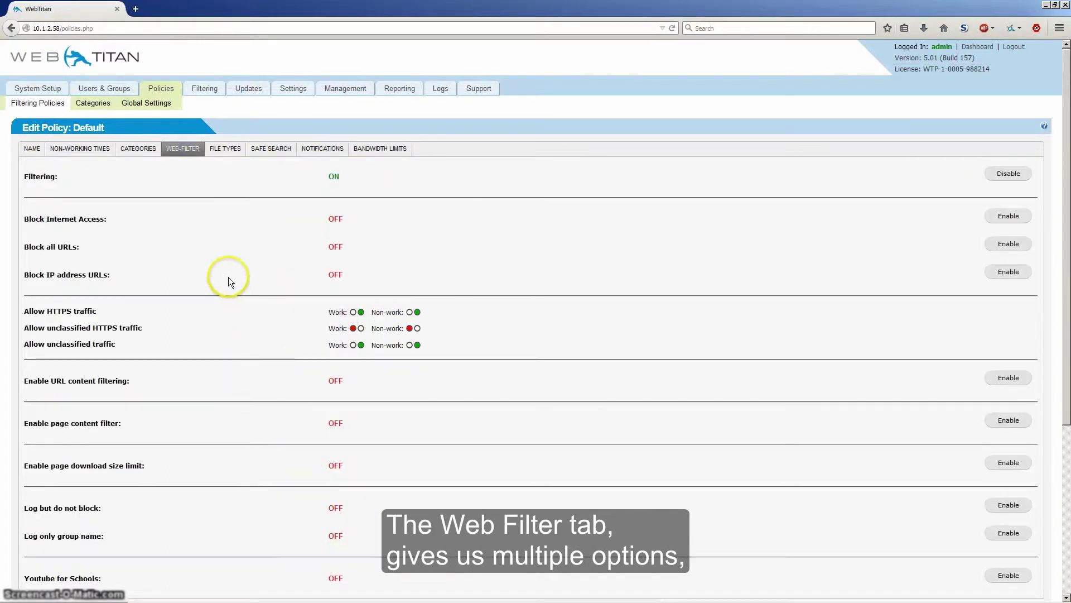
{"action": "scroll", "coordinate": [238, 282], "scroll_direction": "down", "scroll_amount": 3}
{"action": "scroll", "coordinate": [239, 280], "scroll_direction": "up", "scroll_amount": 3}
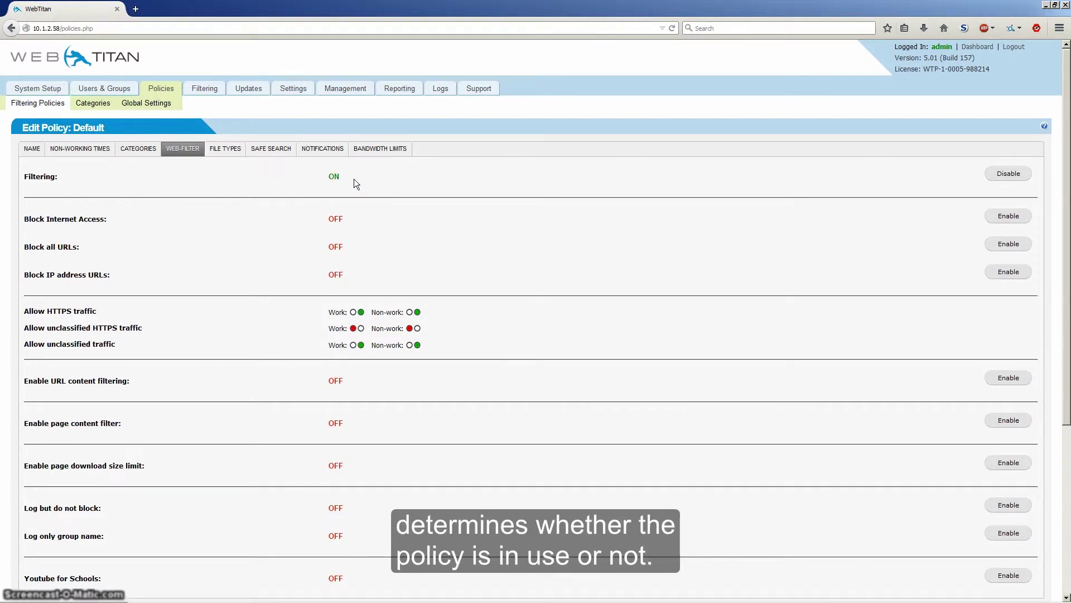
{"action": "left_click", "coordinate": [39, 223]}
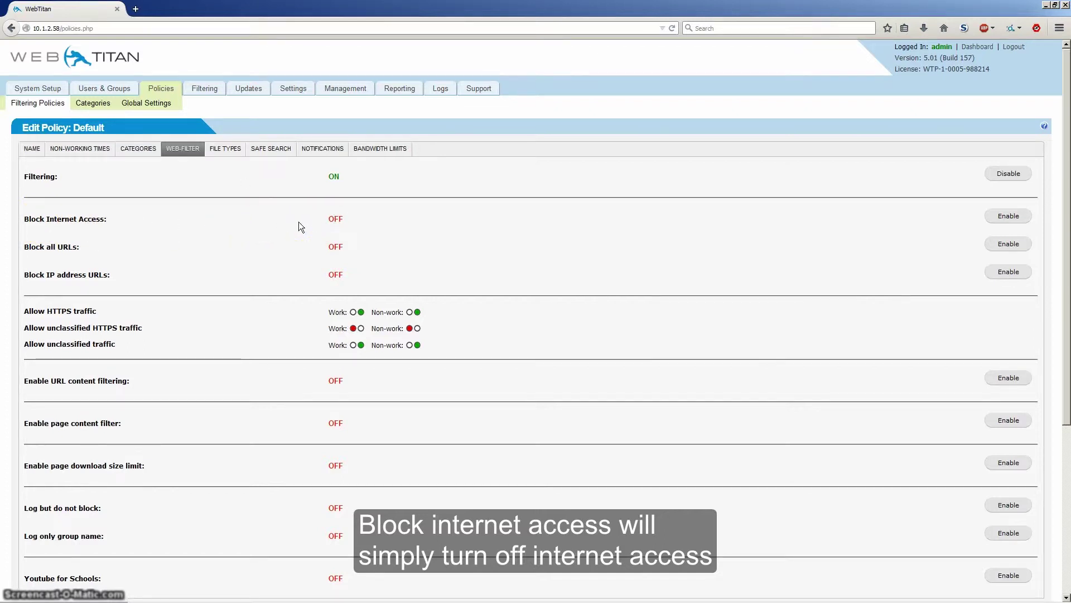
{"action": "left_click", "coordinate": [109, 244]}
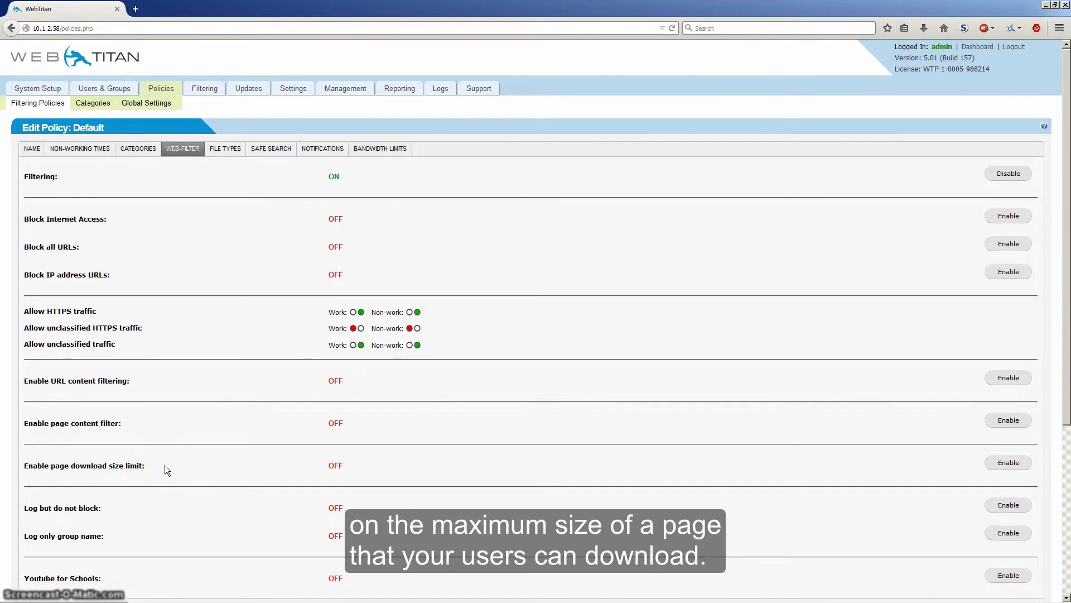
{"action": "scroll", "coordinate": [393, 382], "scroll_direction": "down", "scroll_amount": 2}
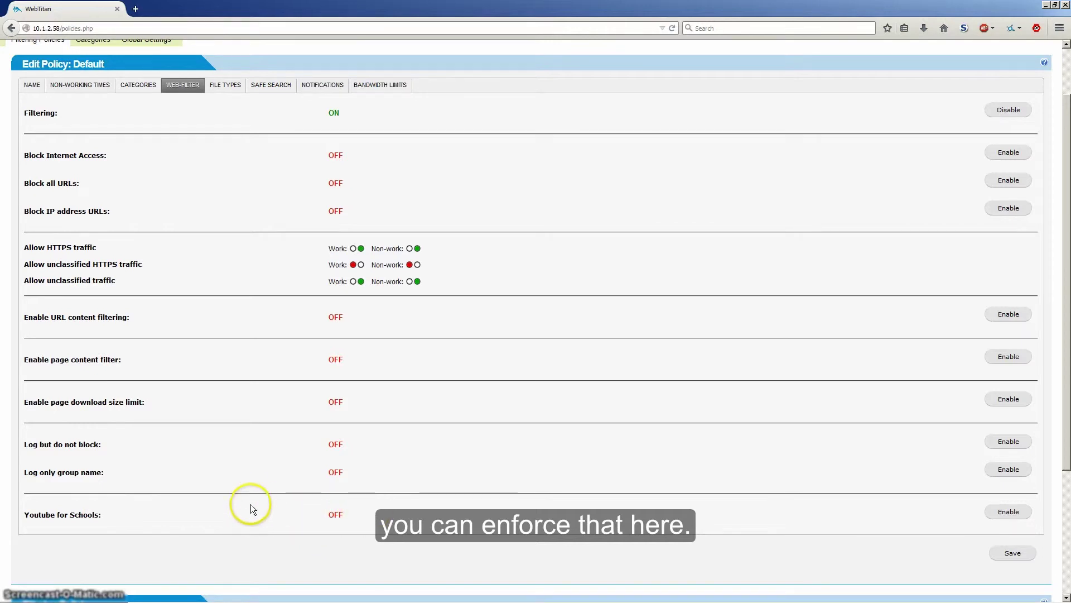
{"action": "scroll", "coordinate": [254, 501], "scroll_direction": "up", "scroll_amount": 2}
{"action": "scroll", "coordinate": [253, 501], "scroll_direction": "up", "scroll_amount": 1}
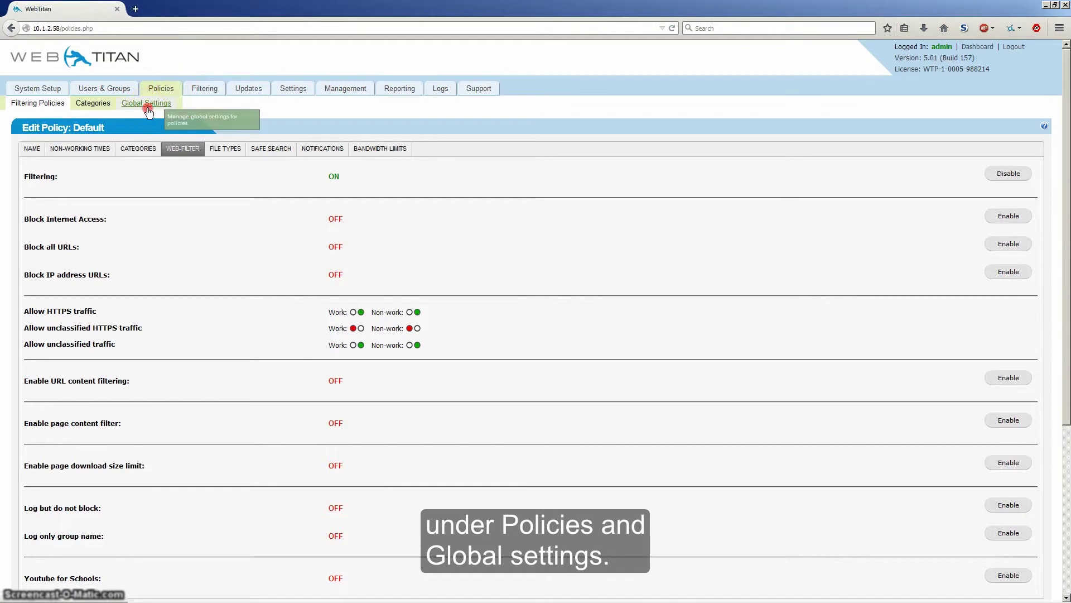
{"action": "middle_click", "coordinate": [178, 121]}
{"action": "key", "text": "ctrl+Tab"}
{"action": "left_click", "coordinate": [352, 234]}
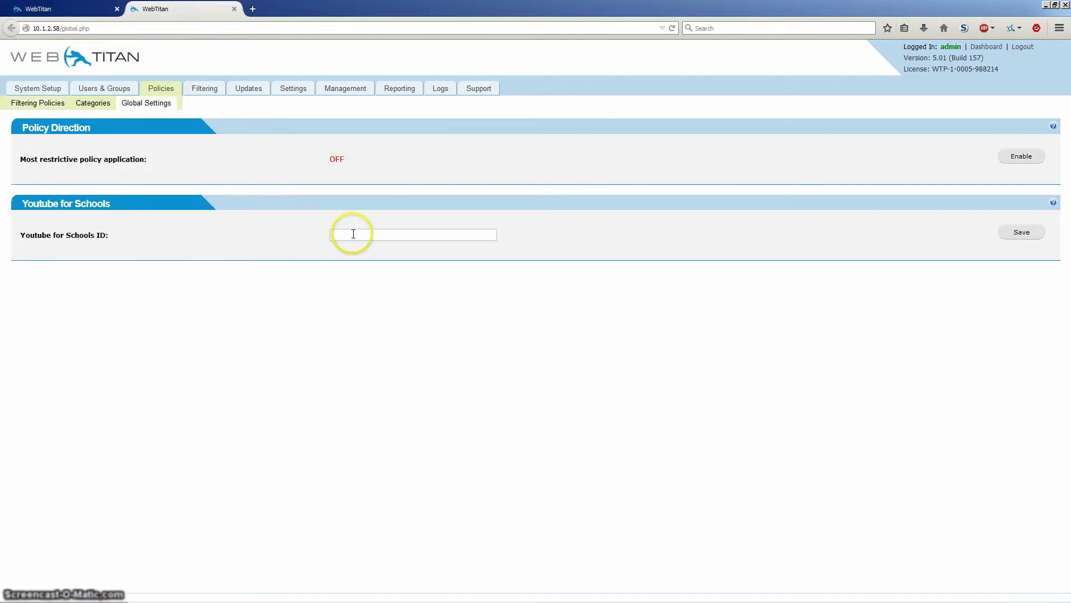
{"action": "middle_click", "coordinate": [176, 9]}
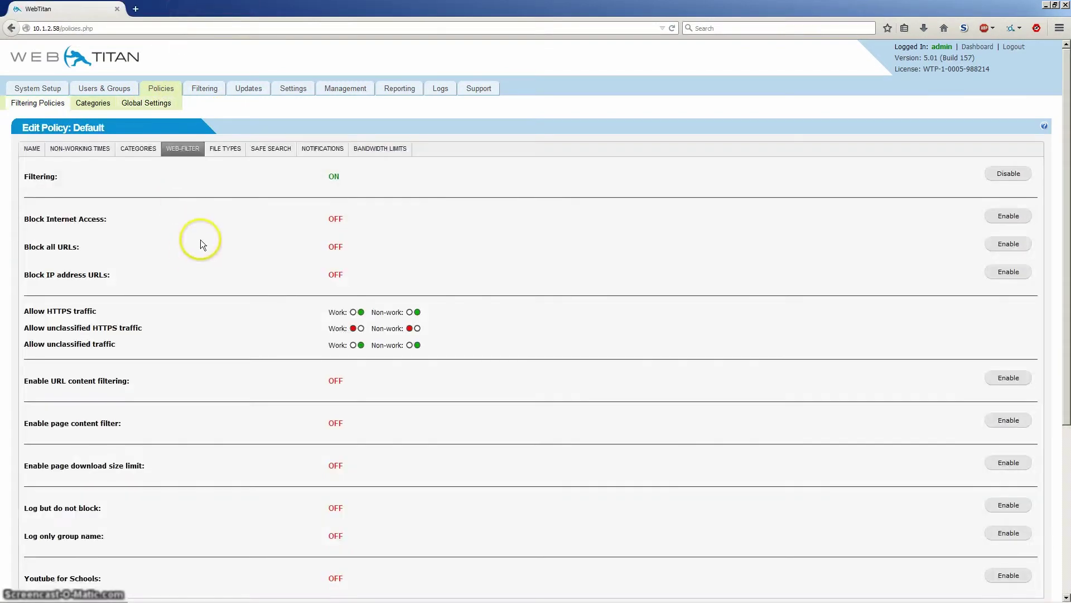
Show the Default policy's File Types options, all file types currently allowed
{"action": "left_click", "coordinate": [222, 149]}
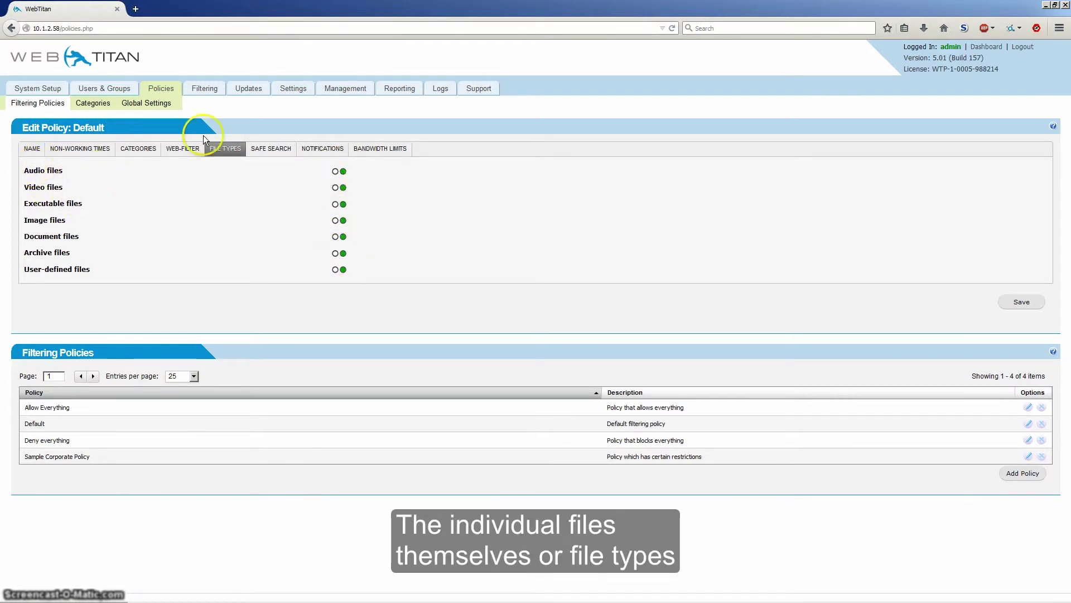
In a new tab, view the executable, audio and video file extension lists
{"action": "middle_click", "coordinate": [202, 90]}
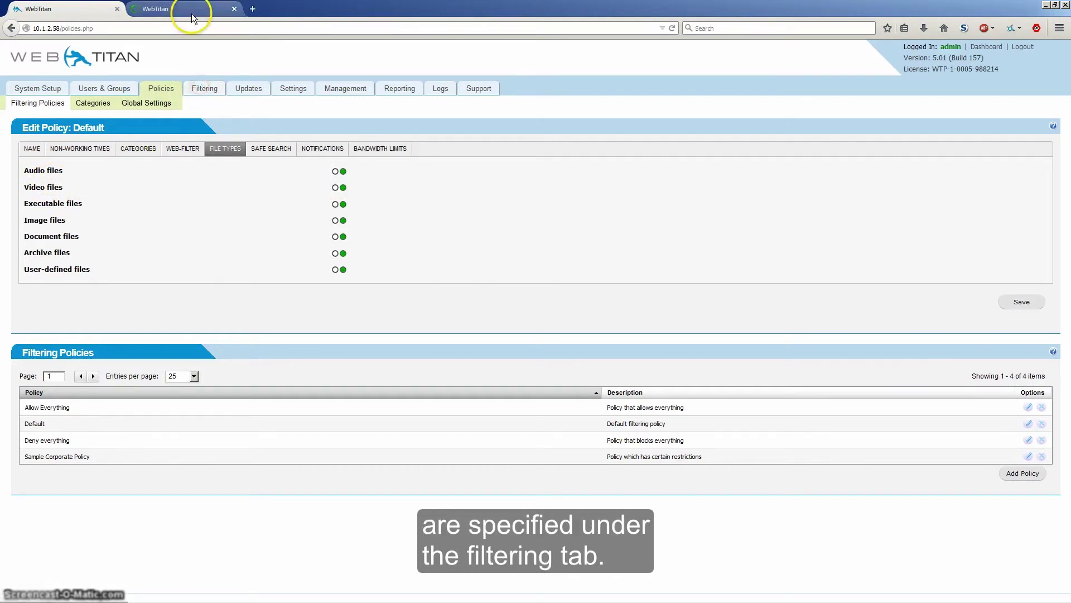
{"action": "left_click", "coordinate": [185, 8]}
{"action": "left_click", "coordinate": [217, 106]}
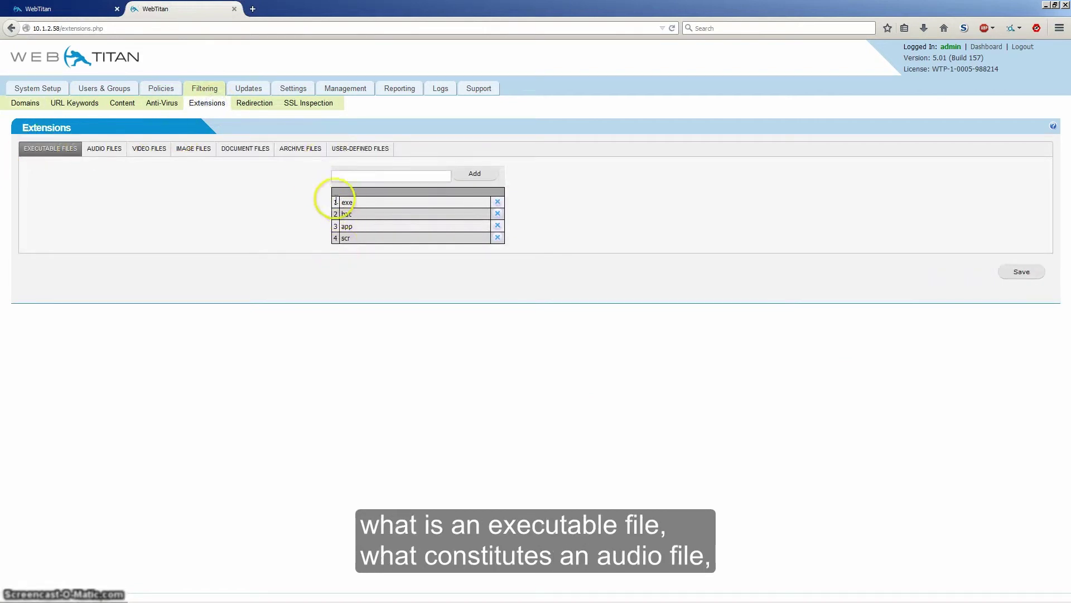
{"action": "left_click", "coordinate": [105, 149]}
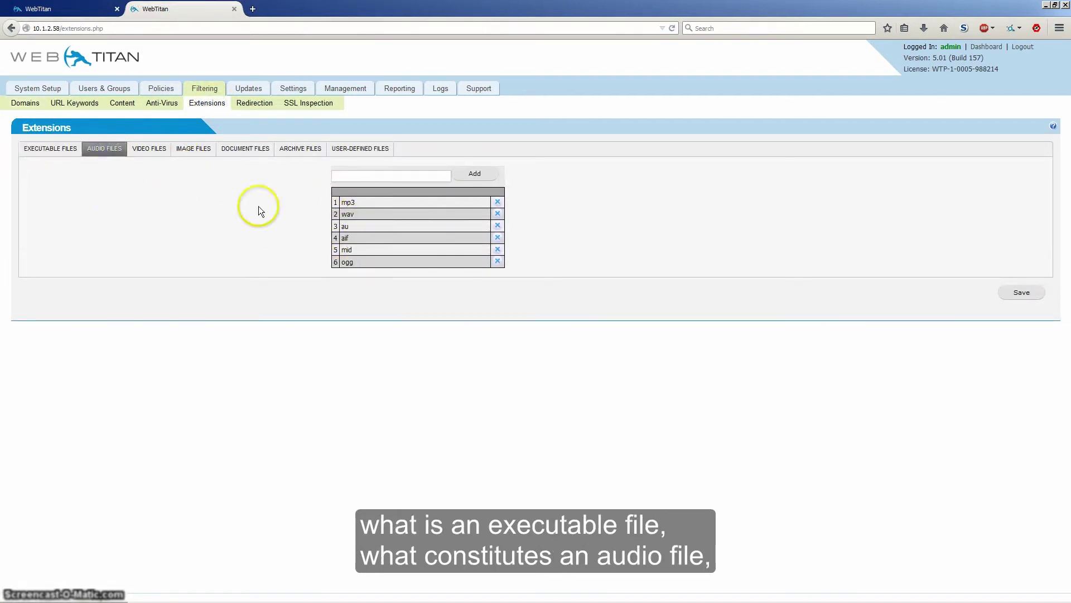
{"action": "left_click", "coordinate": [146, 150]}
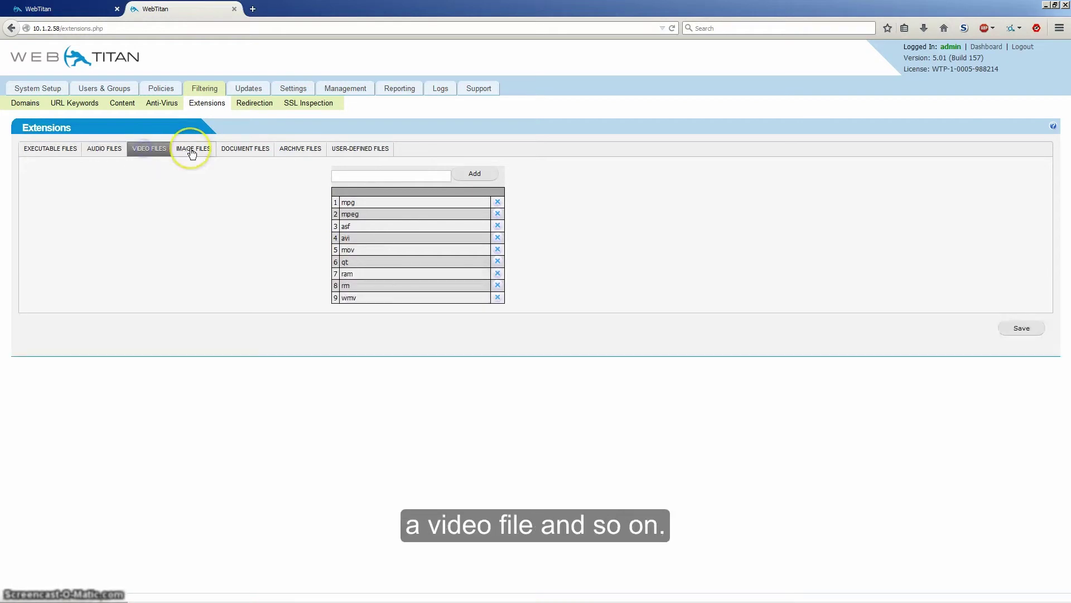
Try Custom Safe Search mode, keeping Google, Yahoo and Bing safe search on
{"action": "middle_click", "coordinate": [162, 10]}
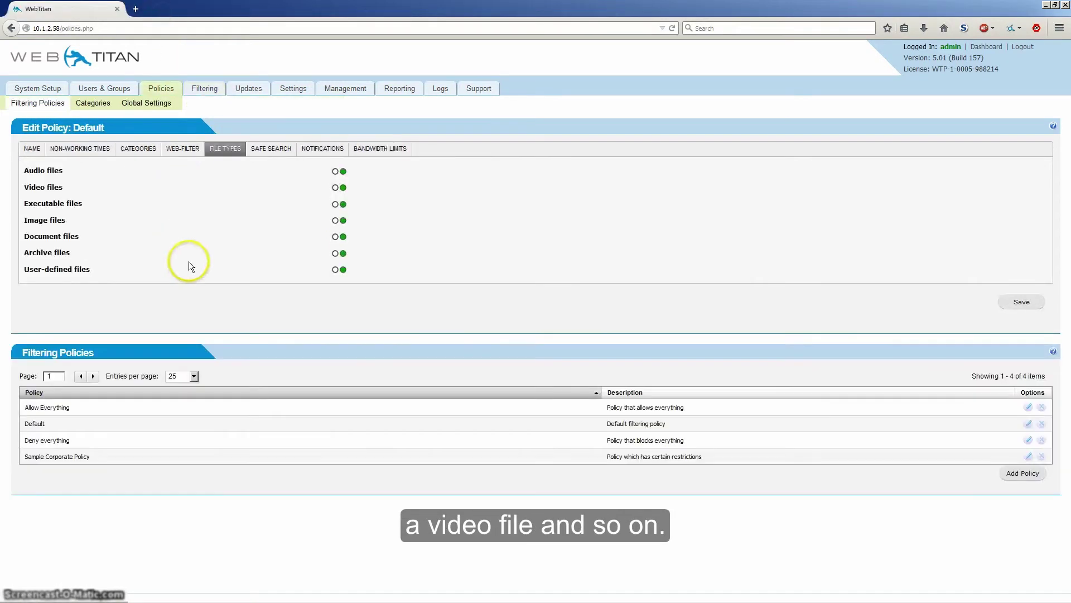
{"action": "left_click", "coordinate": [255, 158]}
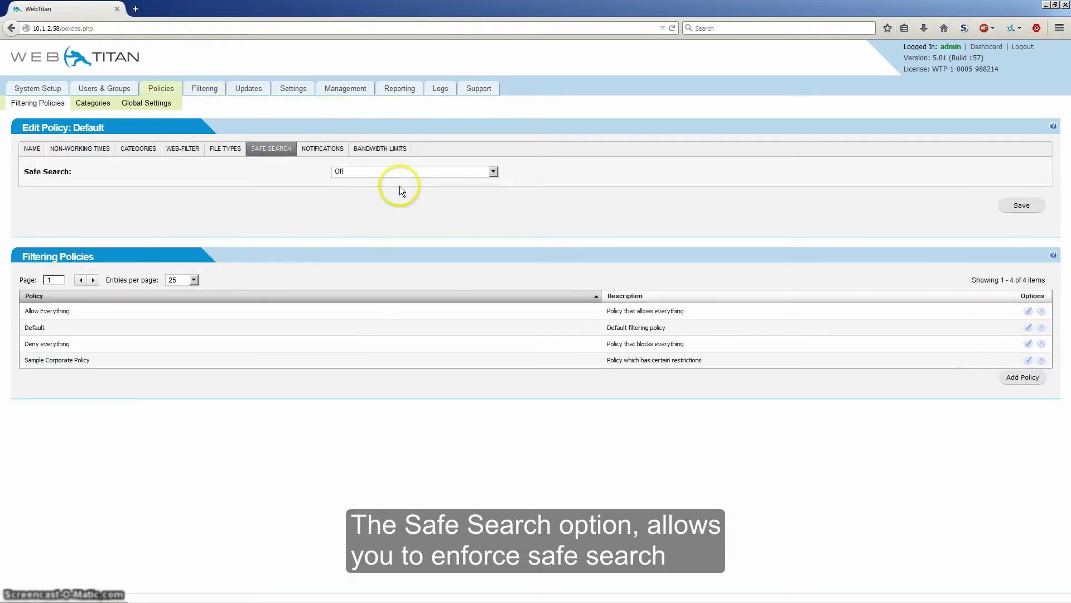
{"action": "left_click", "coordinate": [378, 172]}
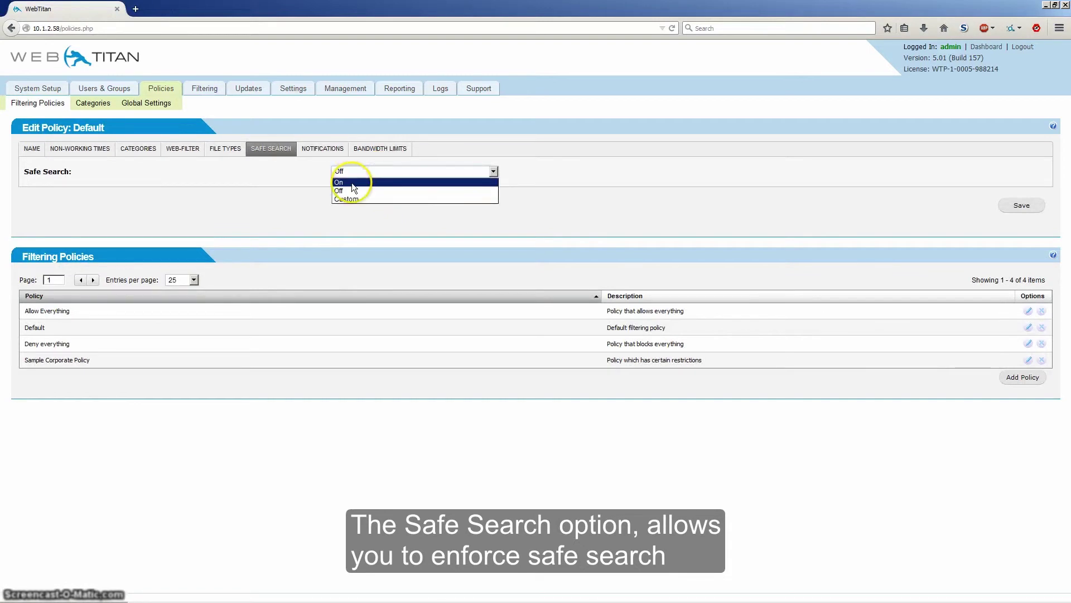
{"action": "left_click", "coordinate": [352, 199]}
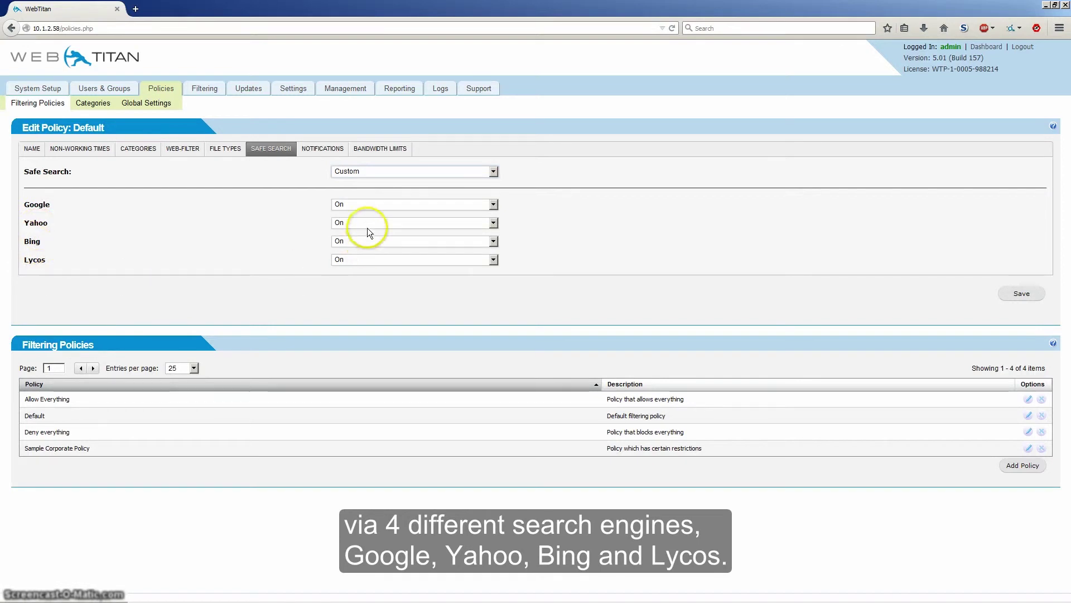
{"action": "left_click", "coordinate": [349, 204]}
{"action": "left_click", "coordinate": [285, 213]}
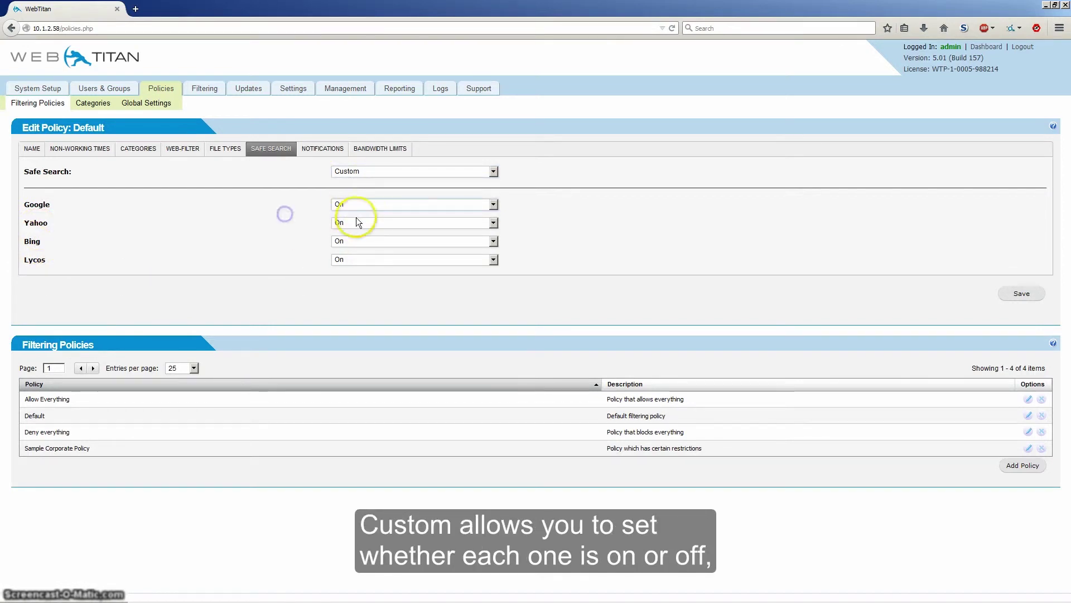
{"action": "left_click", "coordinate": [354, 223]}
{"action": "left_click", "coordinate": [273, 229]}
{"action": "left_click", "coordinate": [335, 239]}
{"action": "left_click", "coordinate": [280, 238]}
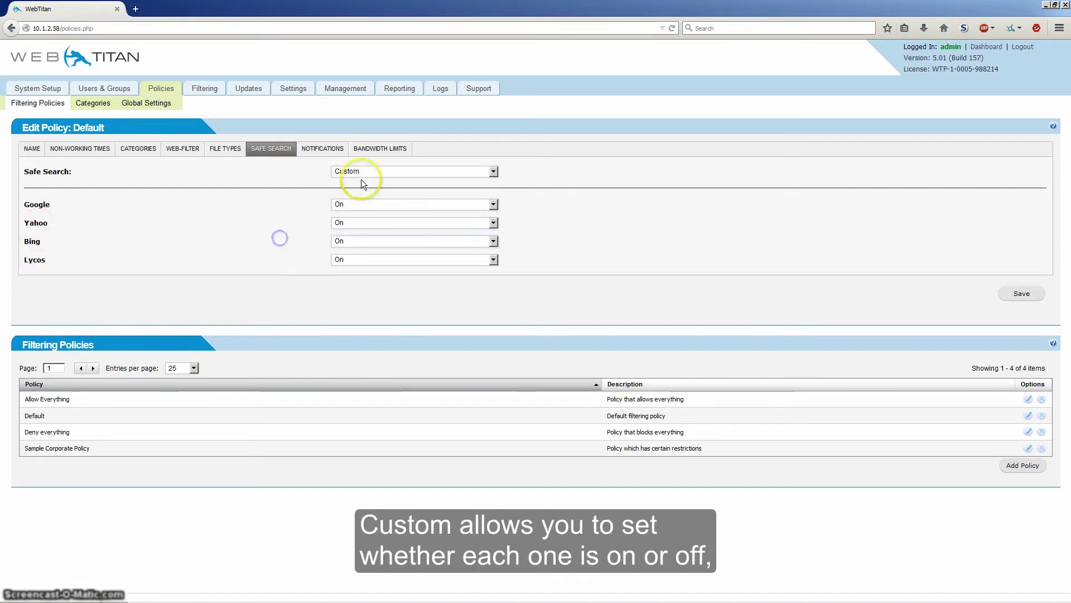
Set Safe Search to On for all engines and show the Notifications tab
{"action": "left_click", "coordinate": [361, 174]}
{"action": "left_click", "coordinate": [350, 182]}
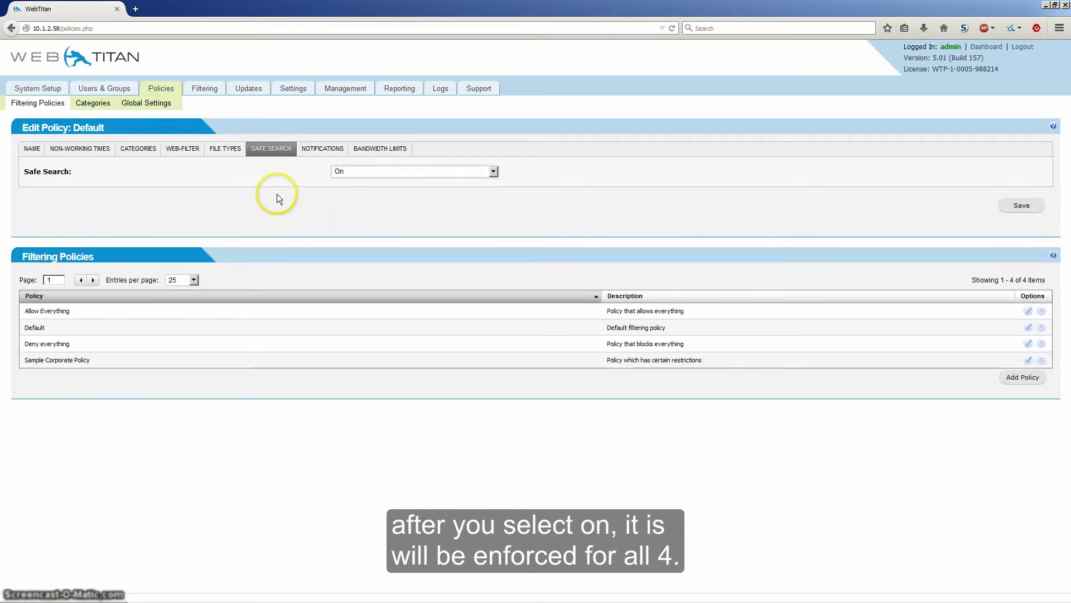
{"action": "left_click", "coordinate": [321, 149]}
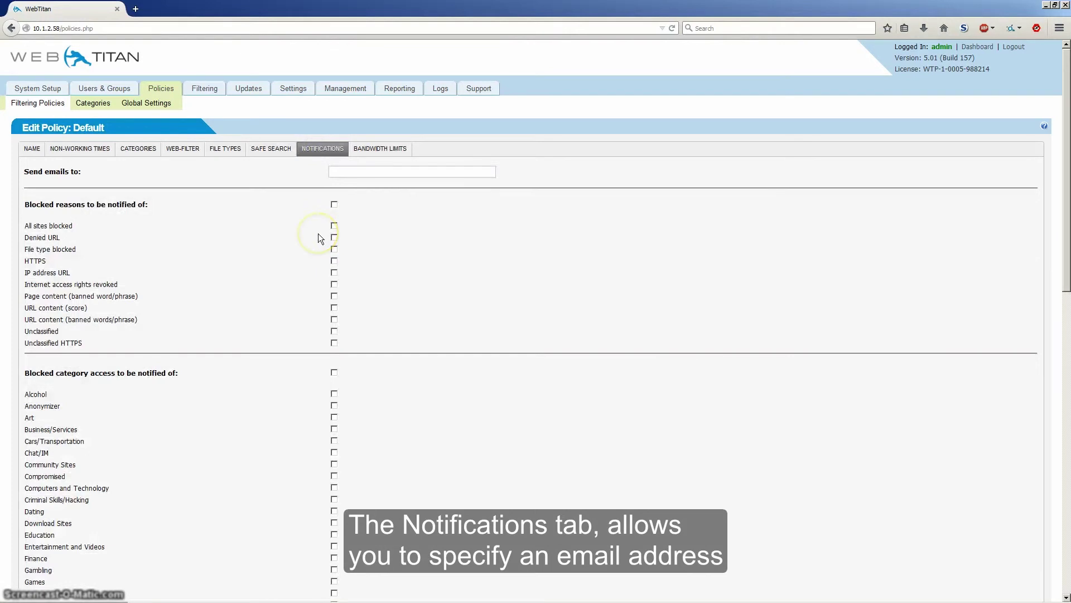
Review the notification email and checkbox options, then show Bandwidth Quota (MB) at 0
{"action": "left_click", "coordinate": [378, 171]}
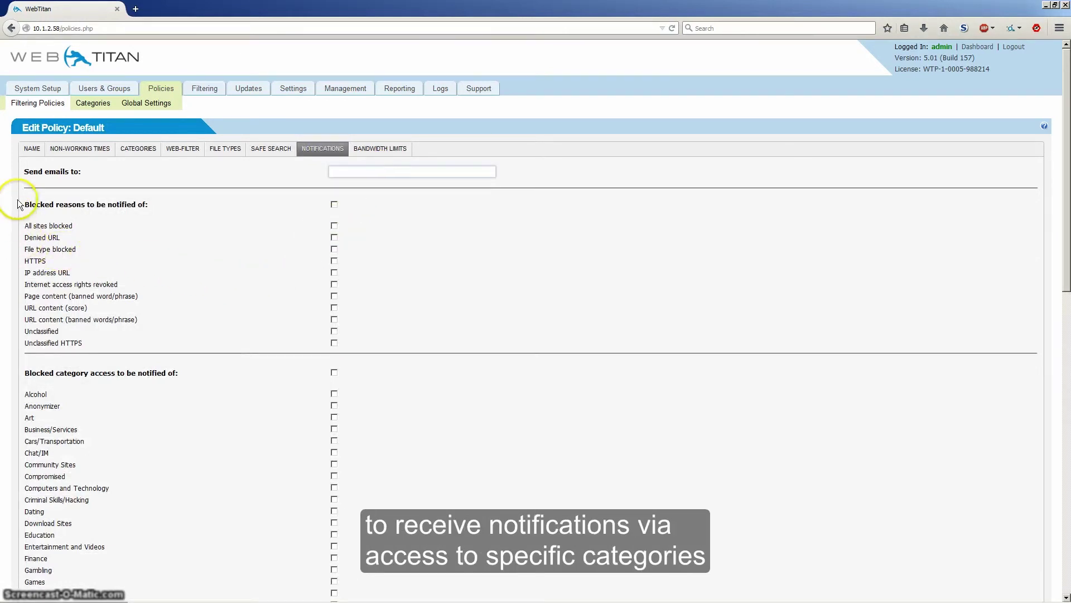
{"action": "scroll", "coordinate": [25, 469], "scroll_direction": "down", "scroll_amount": 6}
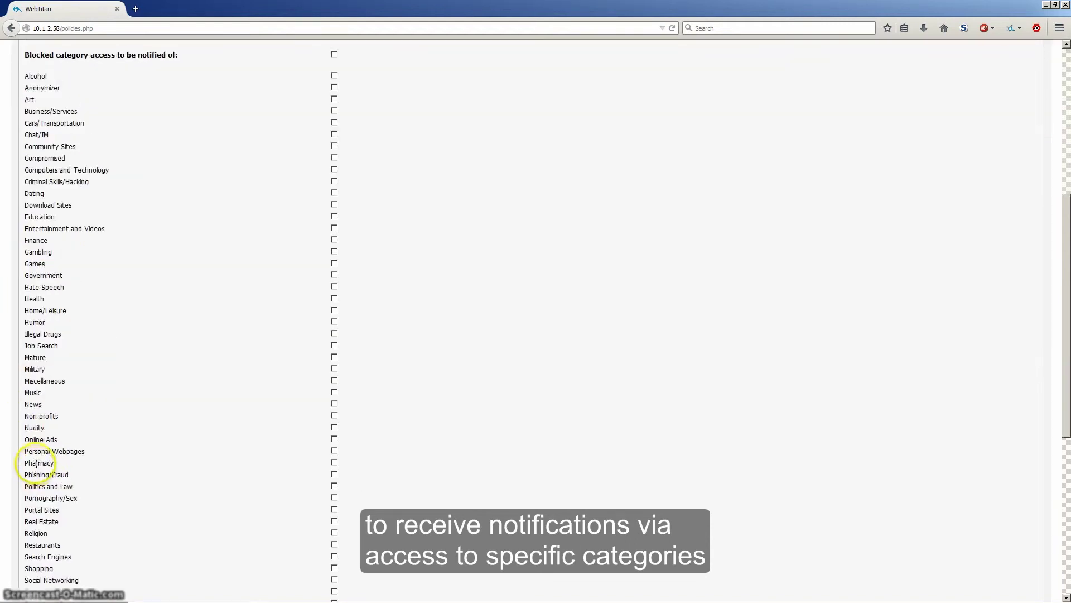
{"action": "scroll", "coordinate": [11, 224], "scroll_direction": "up", "scroll_amount": 6}
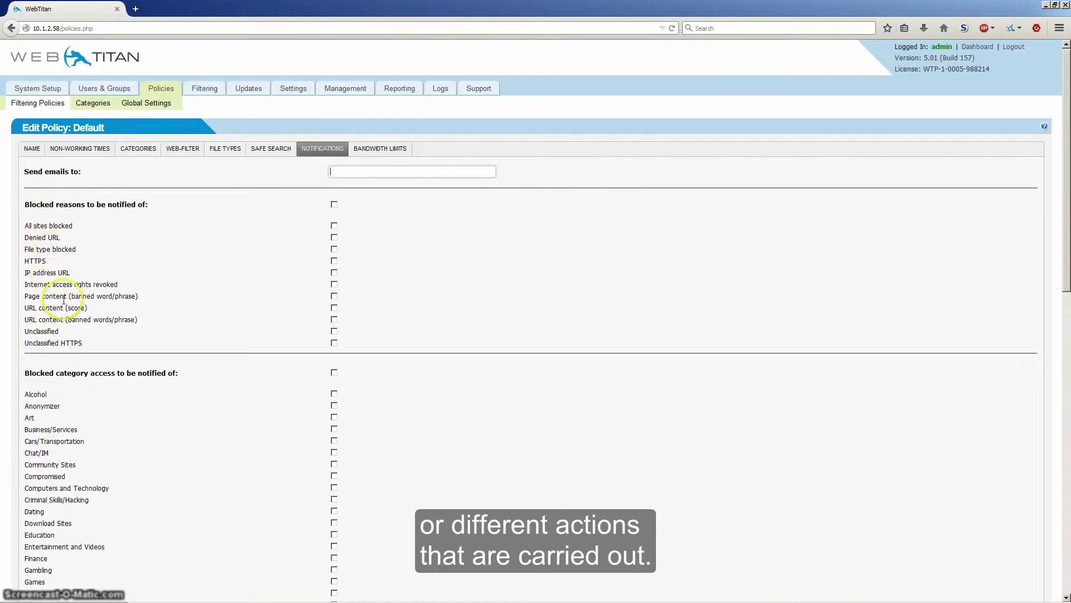
{"action": "left_click", "coordinate": [384, 149]}
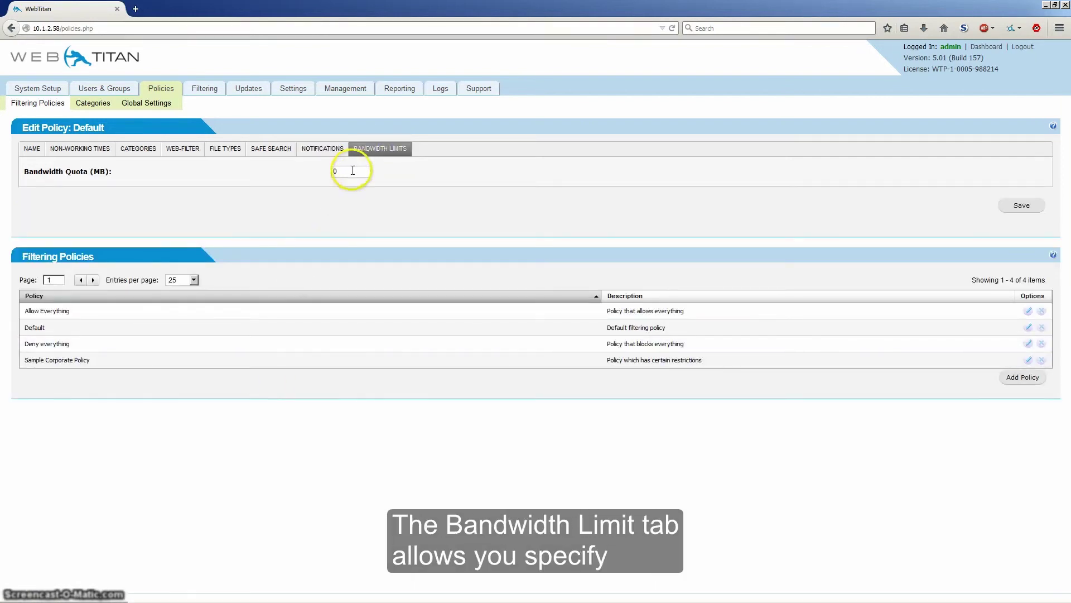
{"action": "left_click_drag", "start_coordinate": [351, 169], "coordinate": [317, 174]}
{"action": "left_click", "coordinate": [310, 176]}
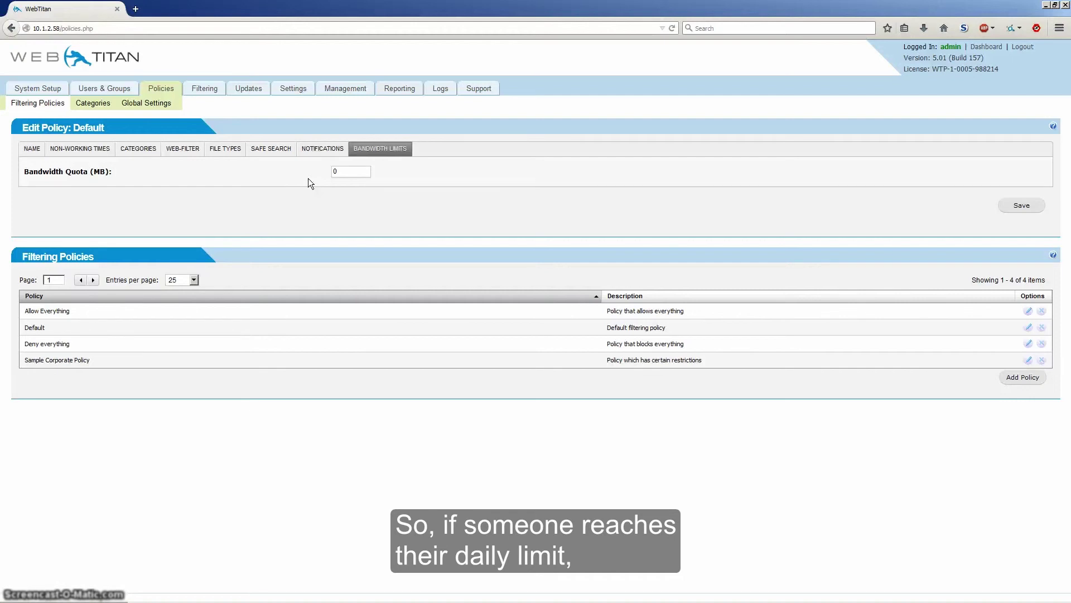
{"action": "left_click", "coordinate": [337, 172]}
{"action": "left_click", "coordinate": [287, 186]}
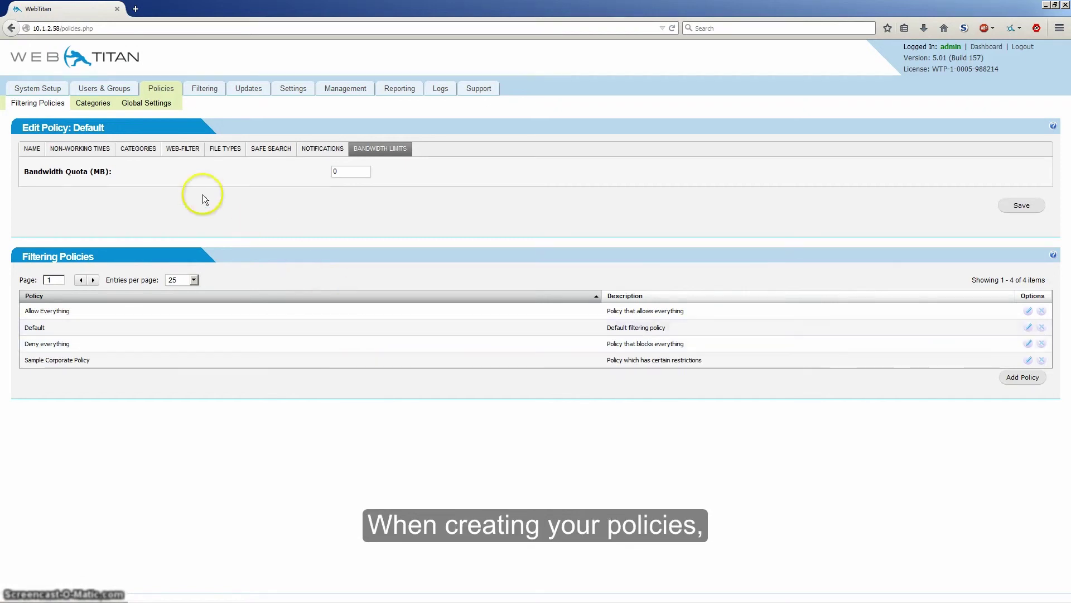
{"action": "left_click", "coordinate": [105, 105]}
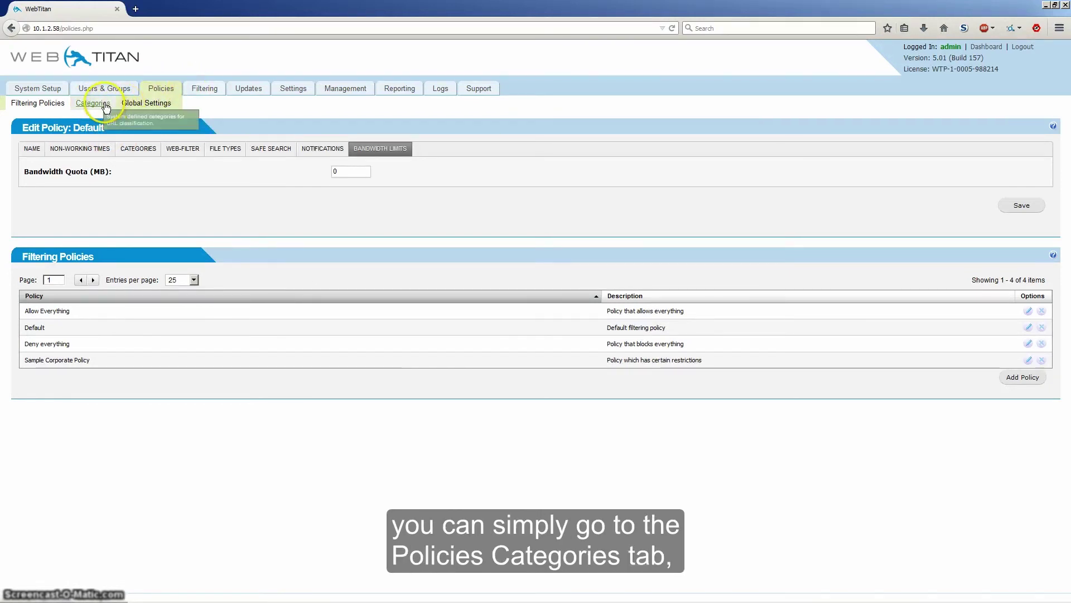
{"action": "left_click", "coordinate": [359, 158]}
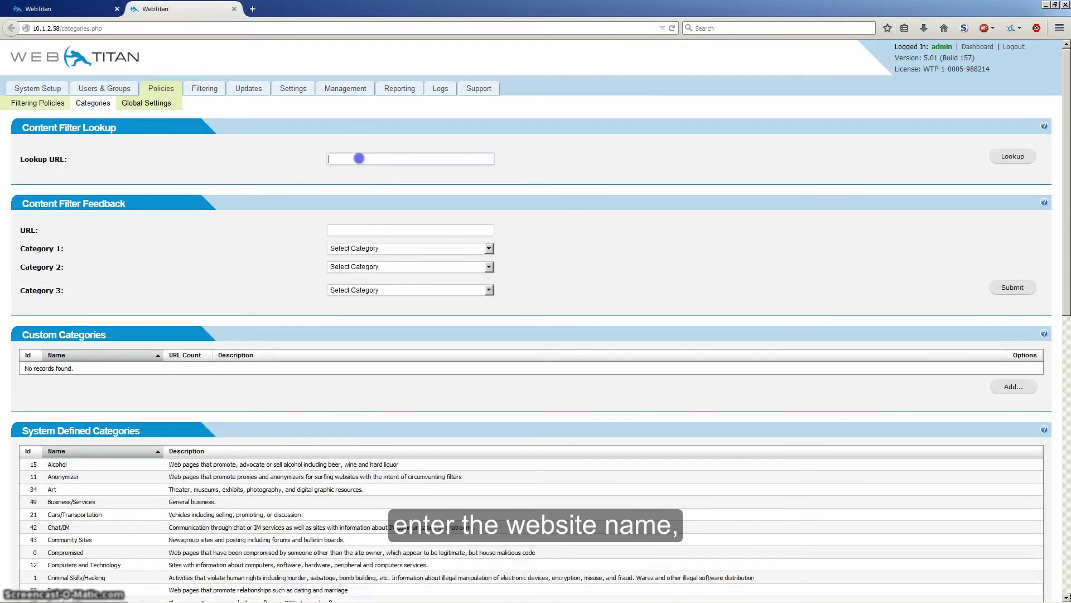
{"action": "type", "text": "w."}
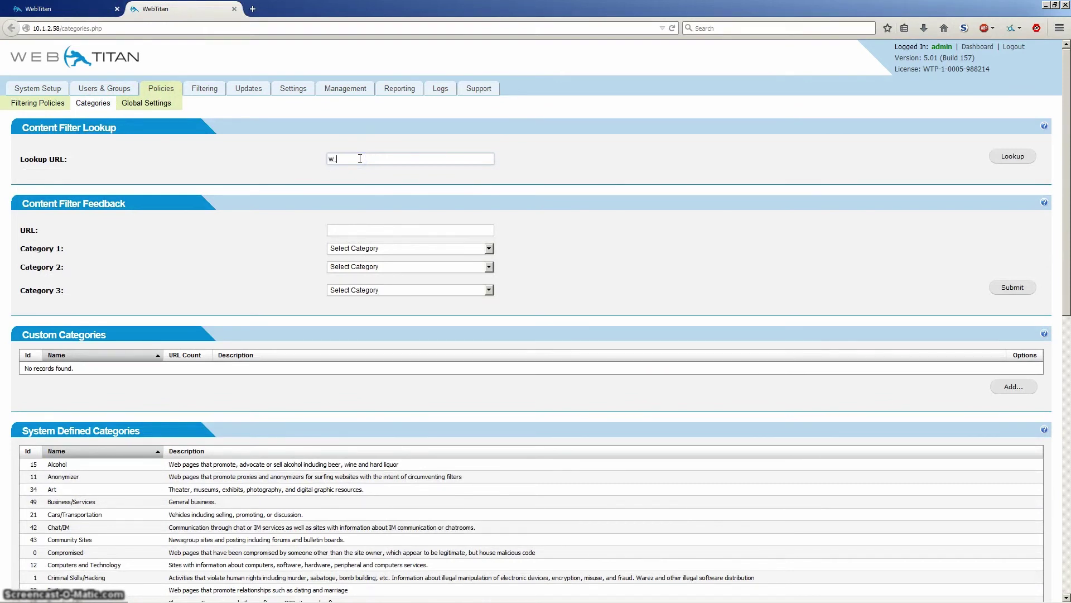
{"action": "type", "text": "webtitan.com"}
{"action": "left_click", "coordinate": [1011, 156]}
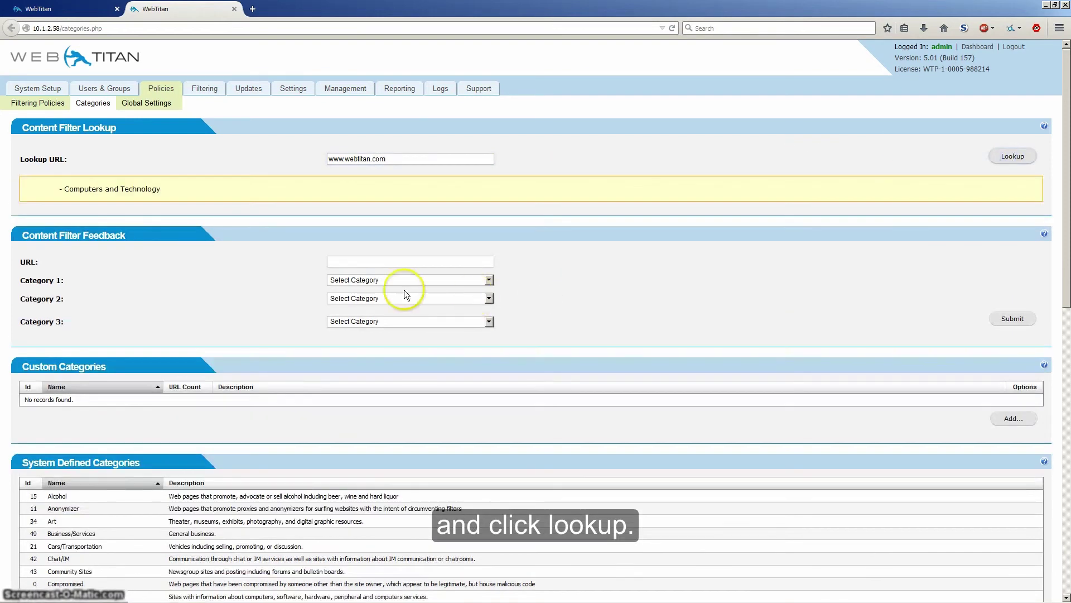
{"action": "left_click_drag", "start_coordinate": [161, 188], "coordinate": [63, 189]}
{"action": "left_click", "coordinate": [131, 191]}
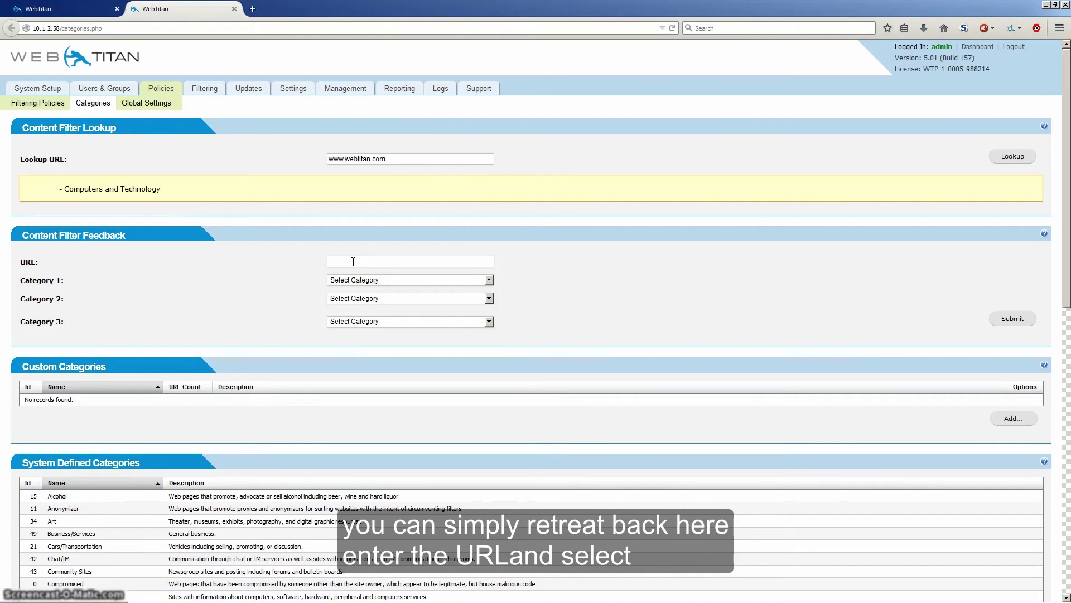
{"action": "left_click", "coordinate": [347, 279]}
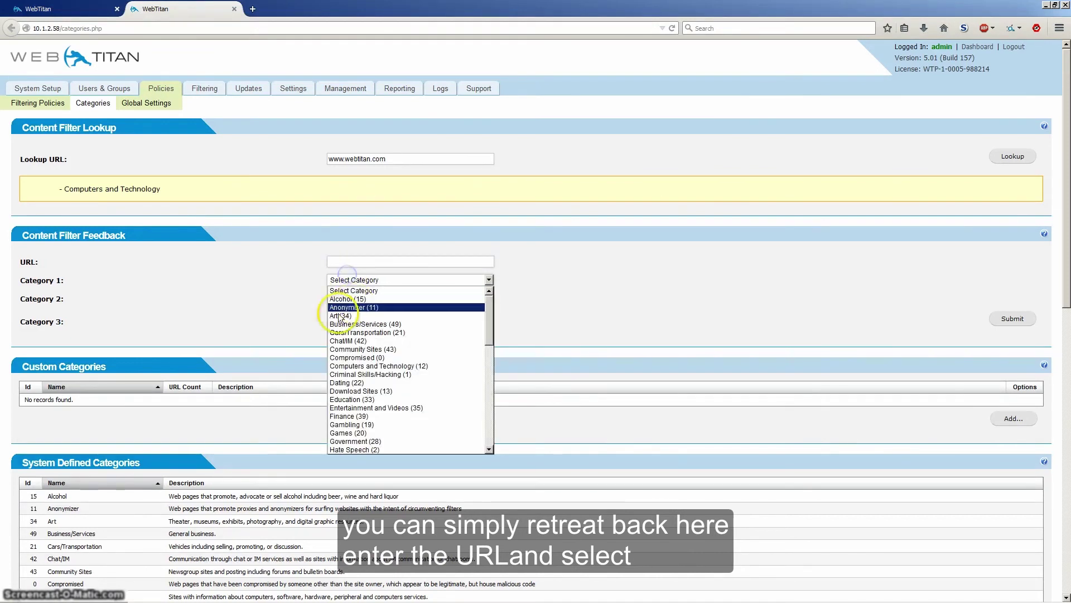
{"action": "left_click", "coordinate": [283, 279]}
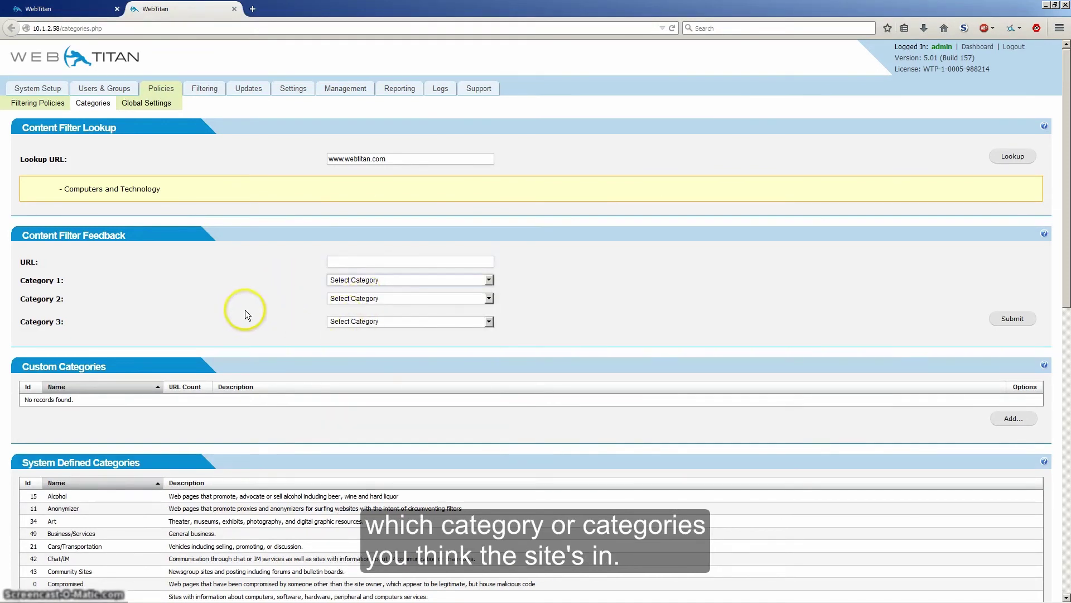
{"action": "scroll", "coordinate": [244, 313], "scroll_direction": "down", "scroll_amount": 3}
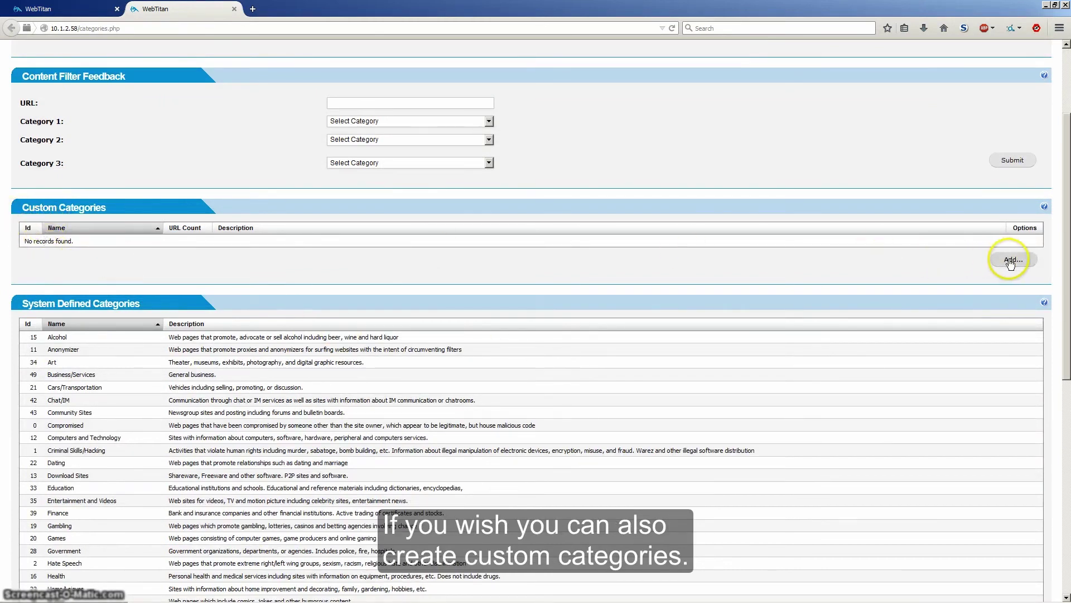
{"action": "left_click", "coordinate": [403, 251]}
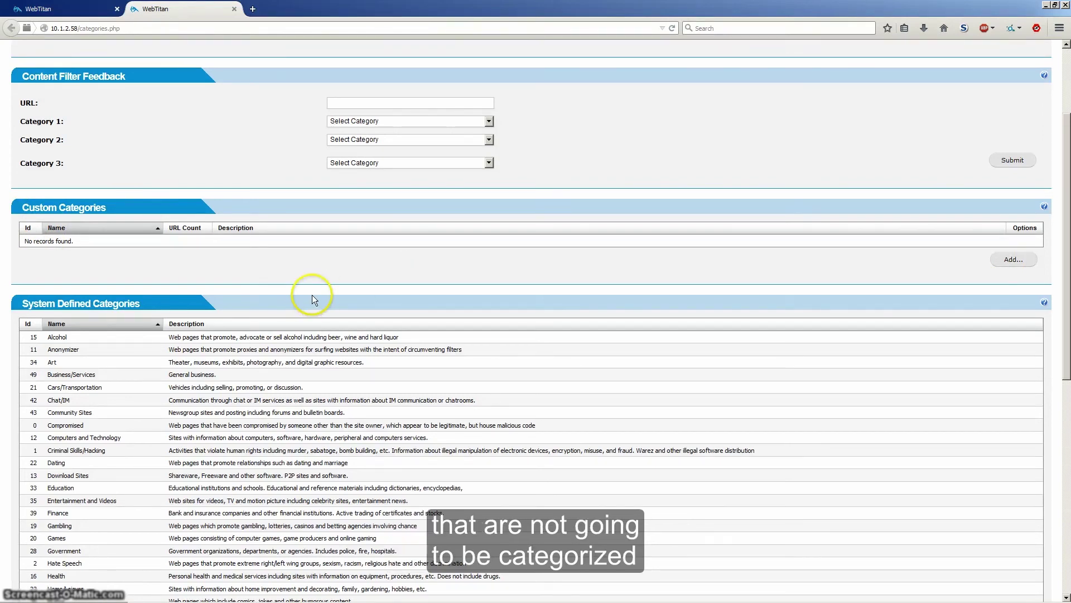
{"action": "scroll", "coordinate": [312, 295], "scroll_direction": "up", "scroll_amount": 4}
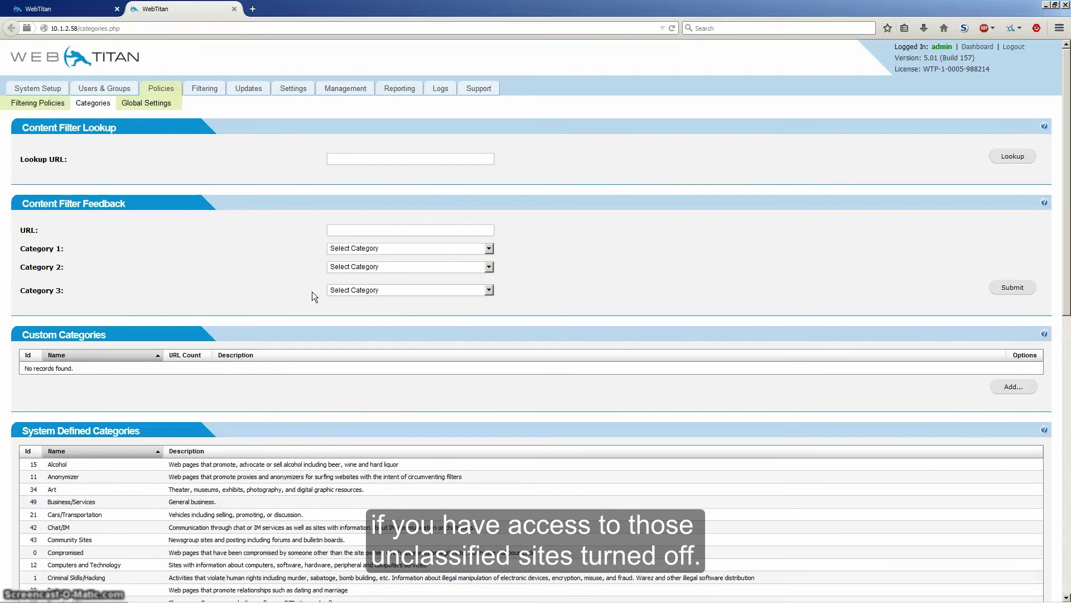
{"action": "left_click", "coordinate": [639, 302]}
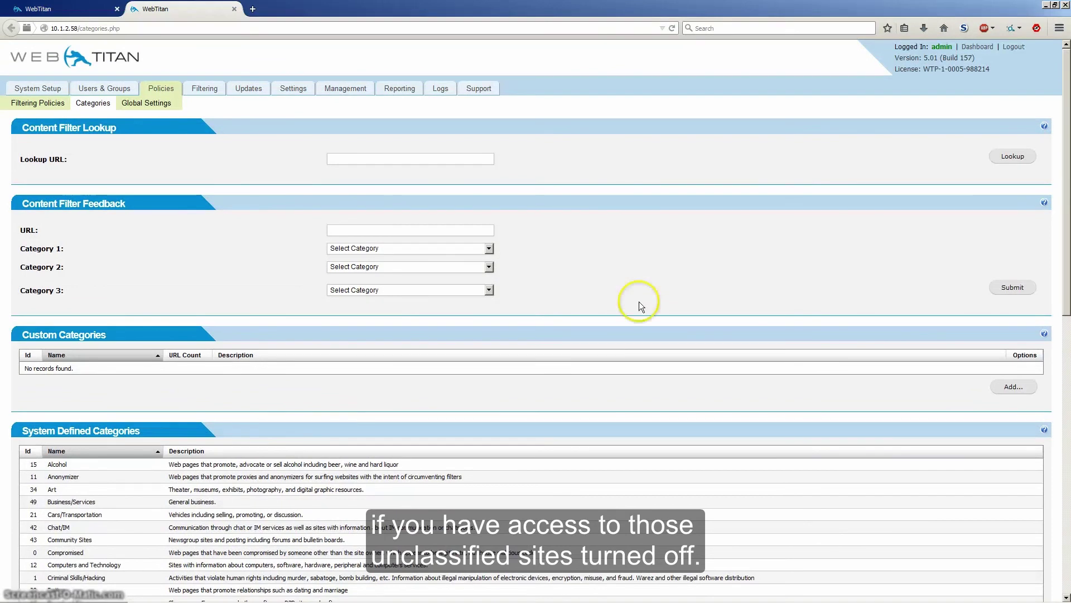